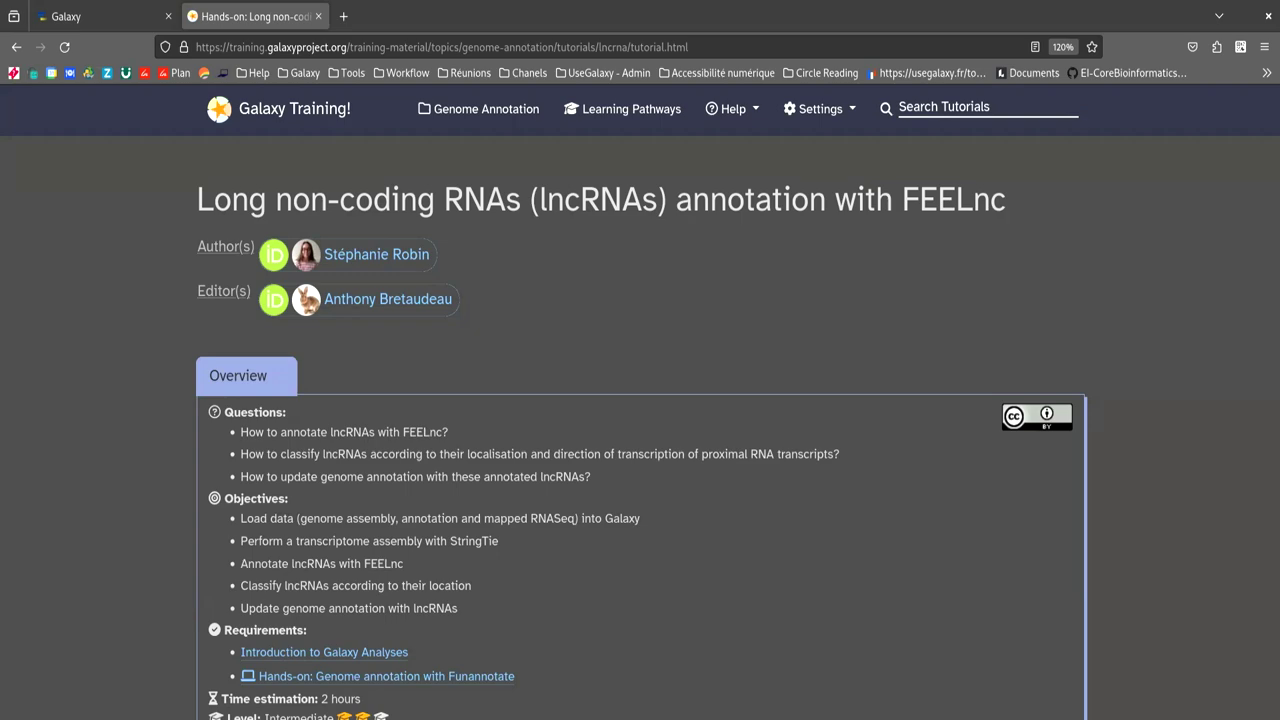
# Step: Switch to Galaxy and rename the unnamed history as "Long non-coding RNAs (lncRNAs) annotation with FEELnc"
pyautogui.hotkey('ctrl', 'pageup')
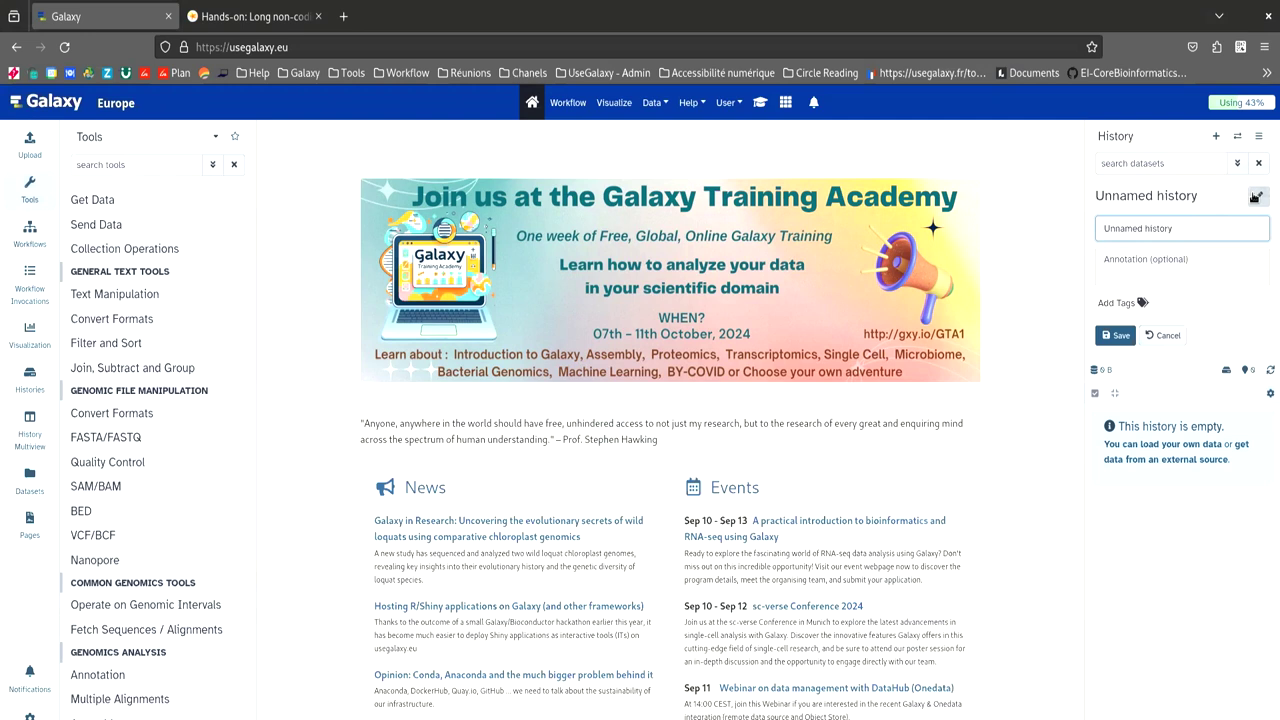
pyautogui.click(1258, 196)
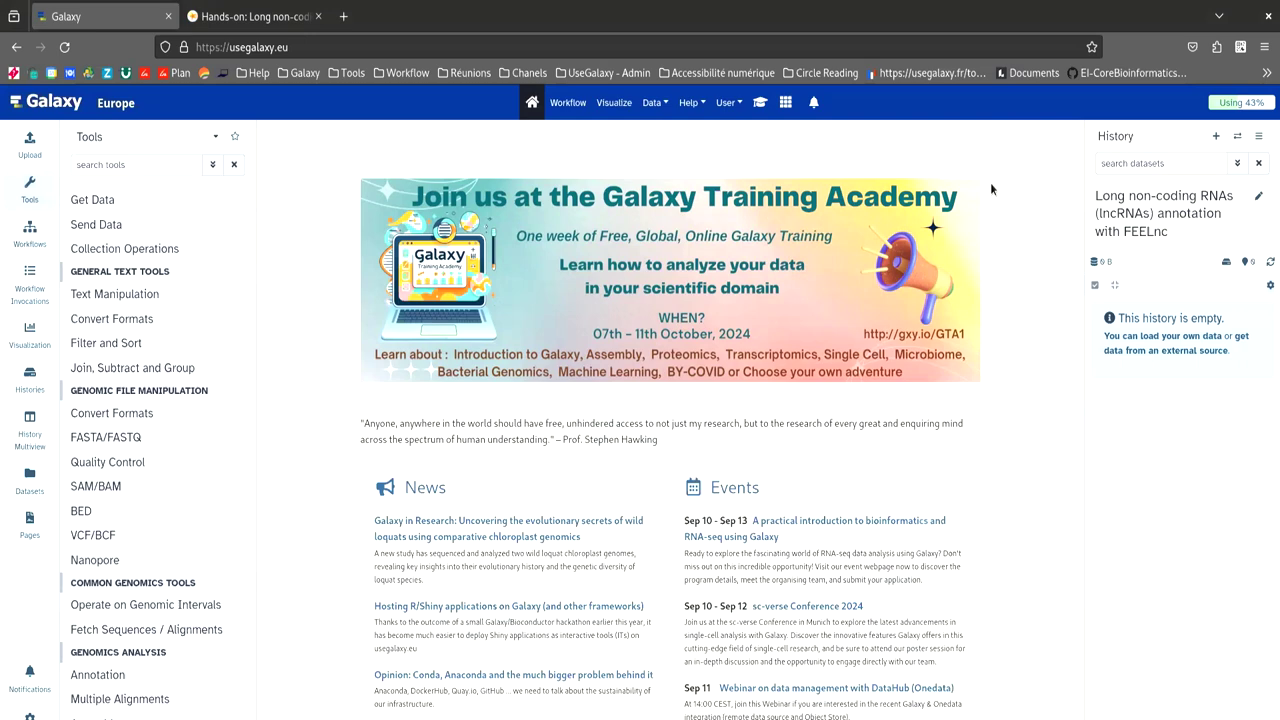
# Step: Copy the tutorial's Zenodo record 11367439 links for genome_assembly.fasta, genome_annotation.gff3 and SRR8534859_RNASeq_mapped.bam, and upload them into the Galaxy history
pyautogui.click(279, 22)
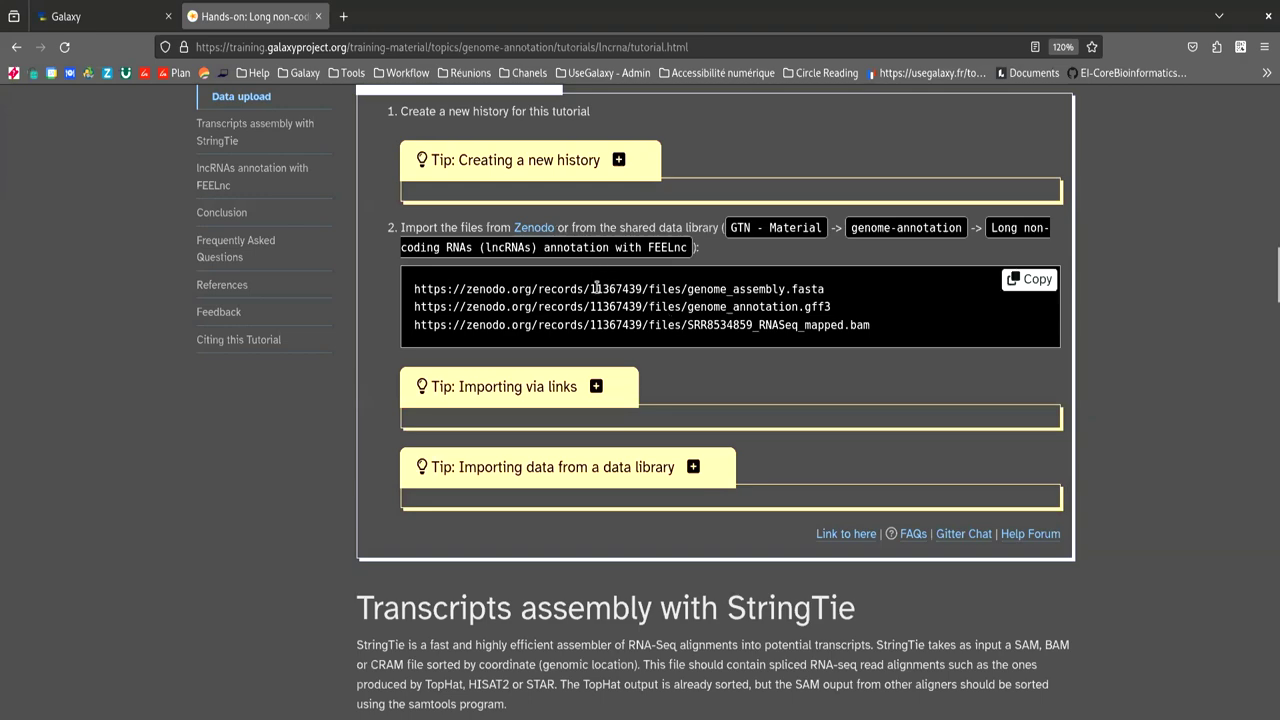
pyautogui.click(127, 6)
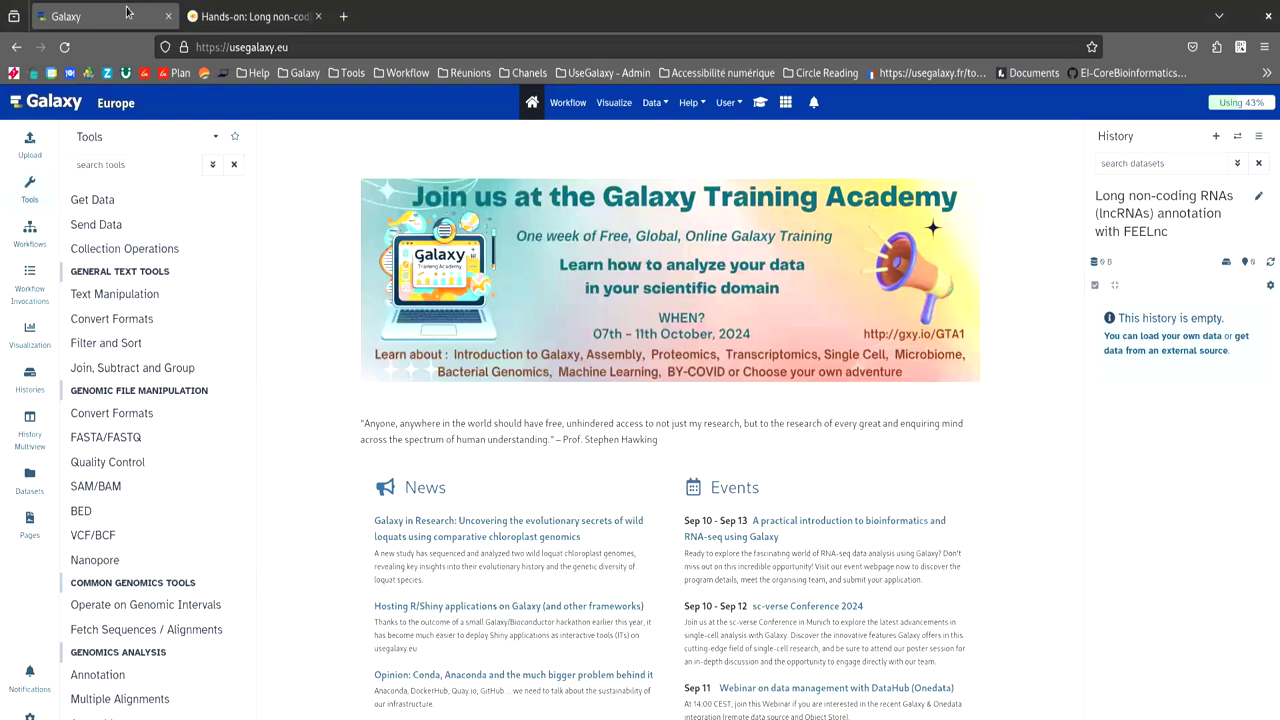
pyautogui.click(31, 156)
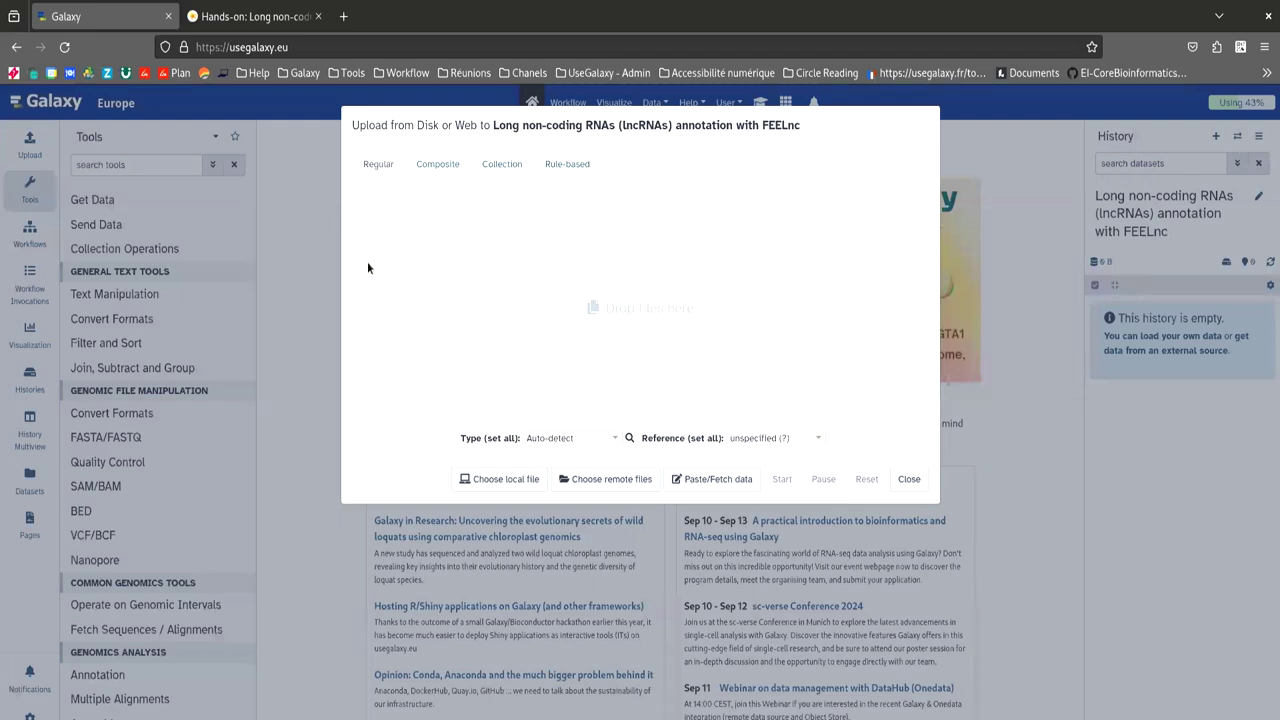
pyautogui.click(695, 482)
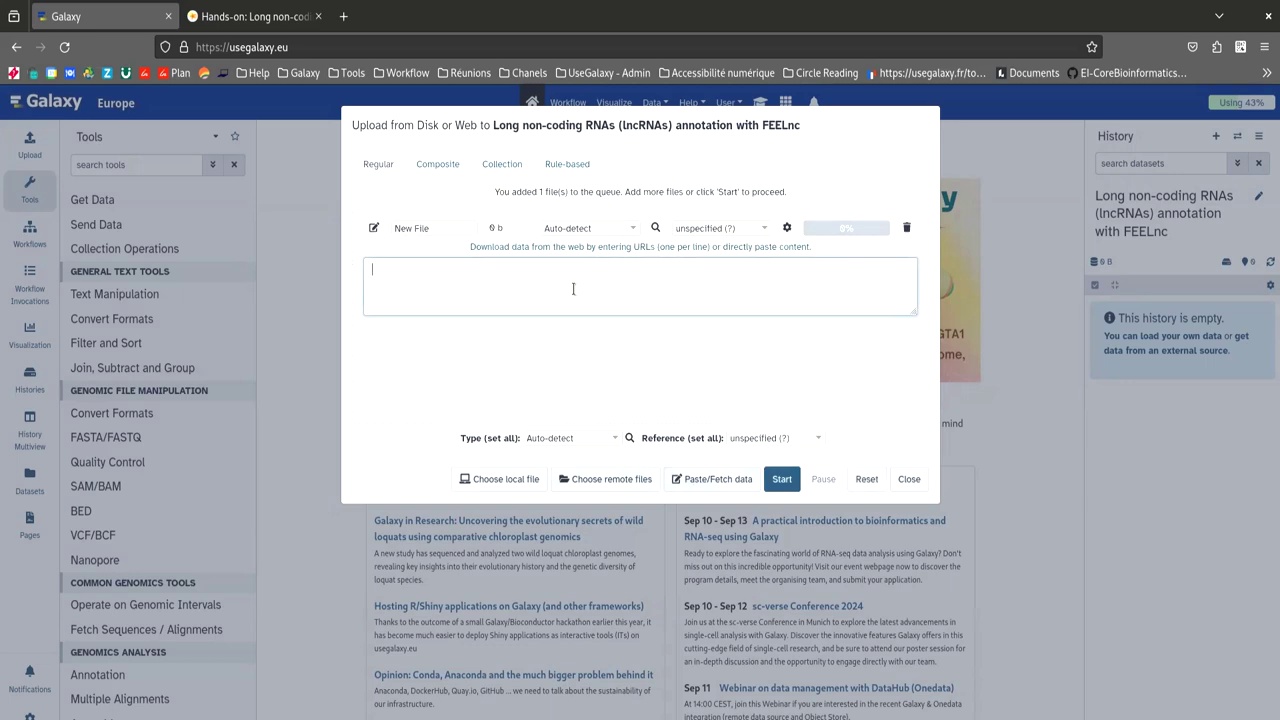
pyautogui.hotkey('ctrl', 'v')
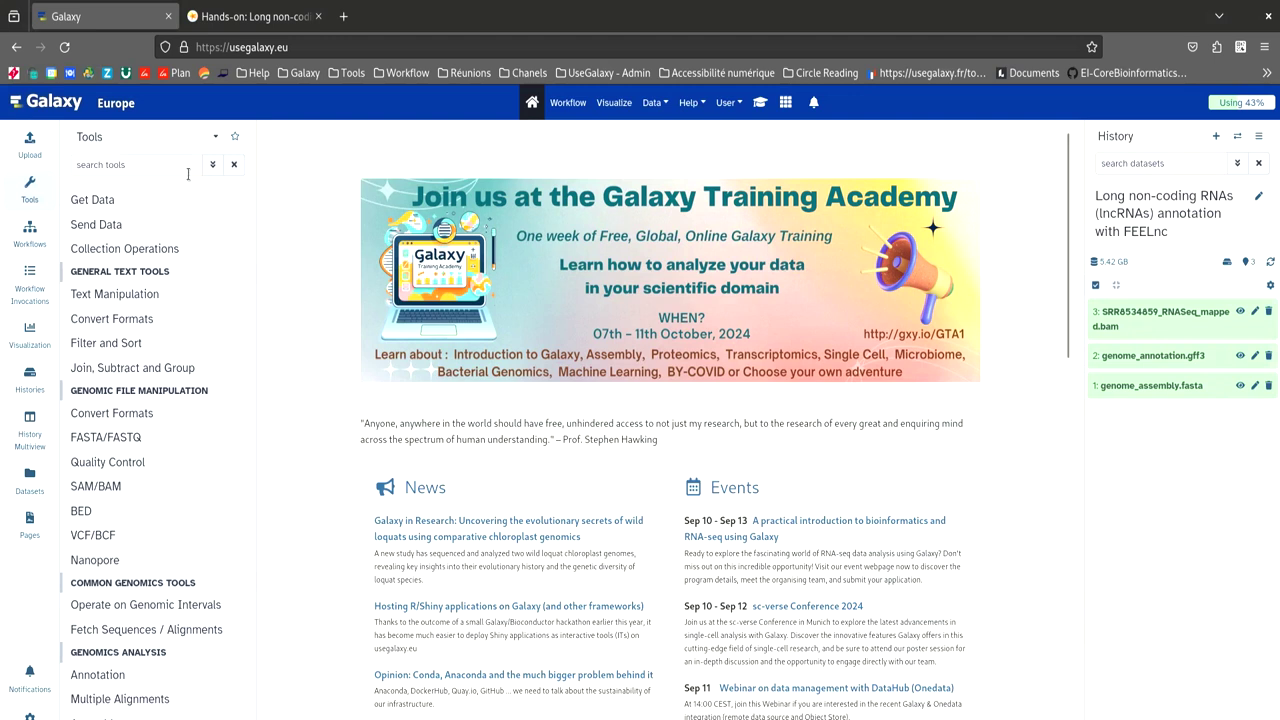
# Step: Run StringTie on SRR8534859_RNASeq_mapped.bam, guided by the reference GTF/GFF3 file from the history, and view the assembled transcripts
pyautogui.click(145, 166)
pyautogui.write('StringTie')
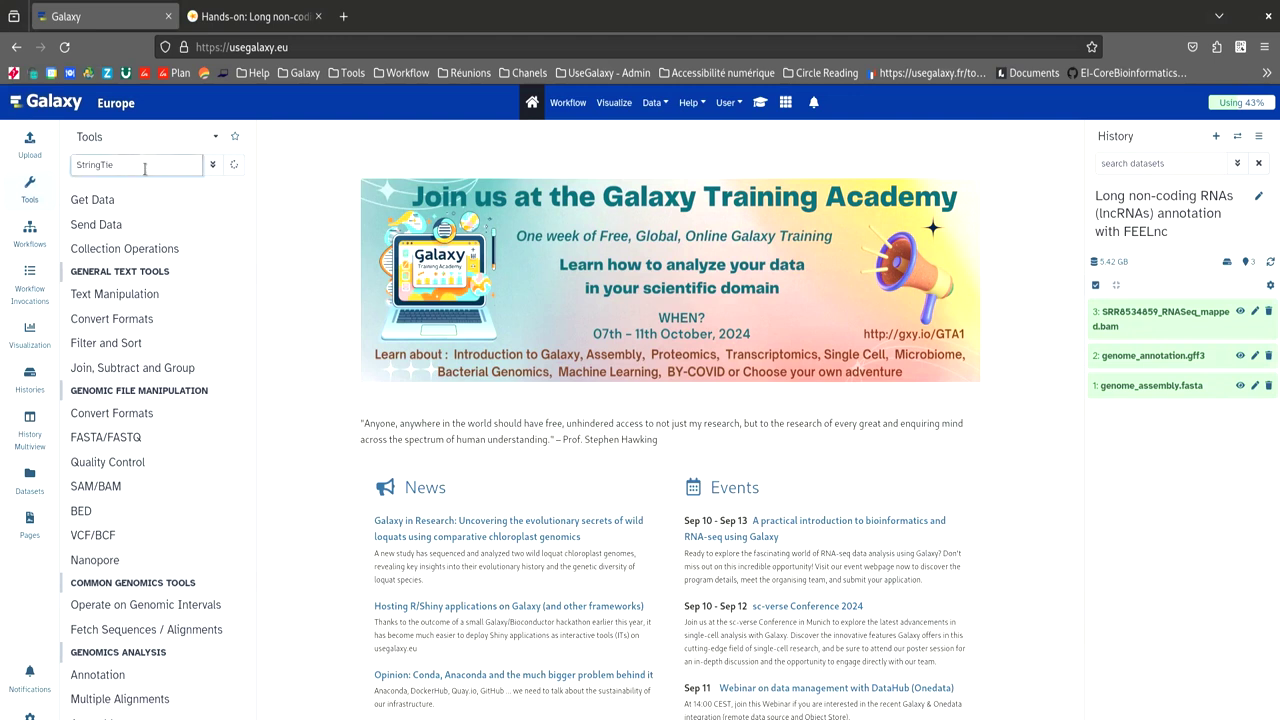
pyautogui.click(137, 240)
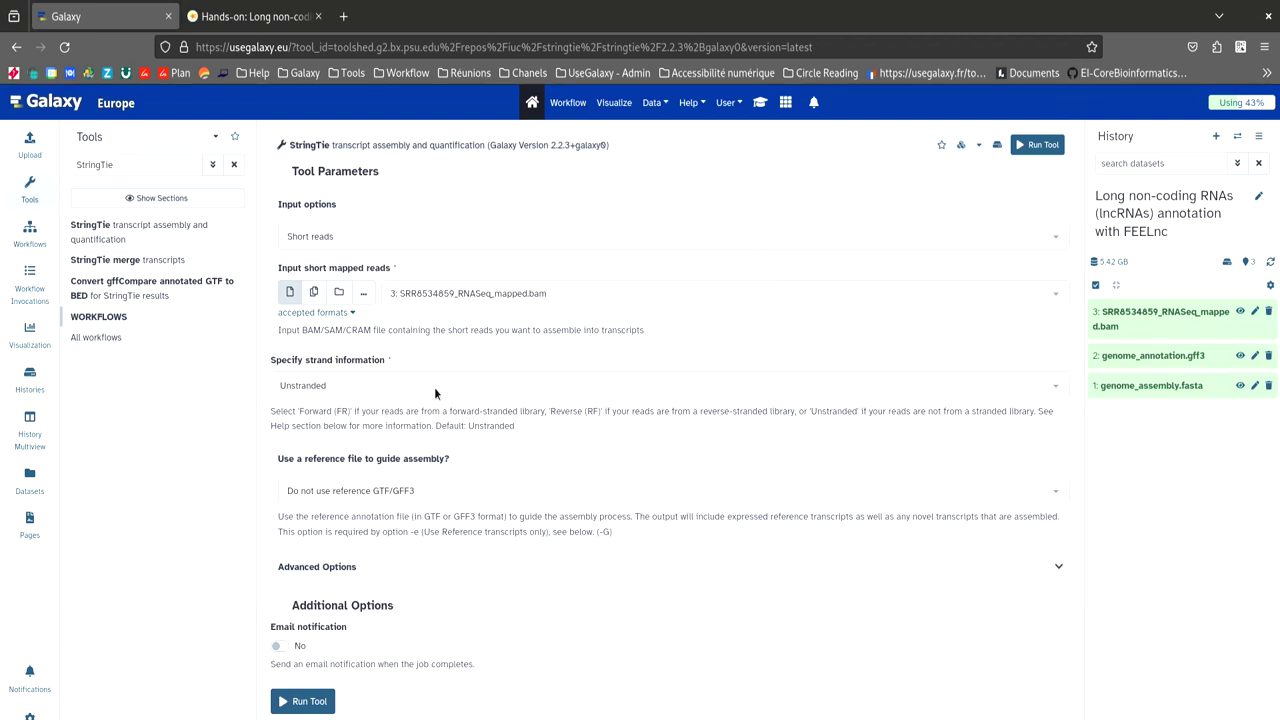
pyautogui.click(455, 494)
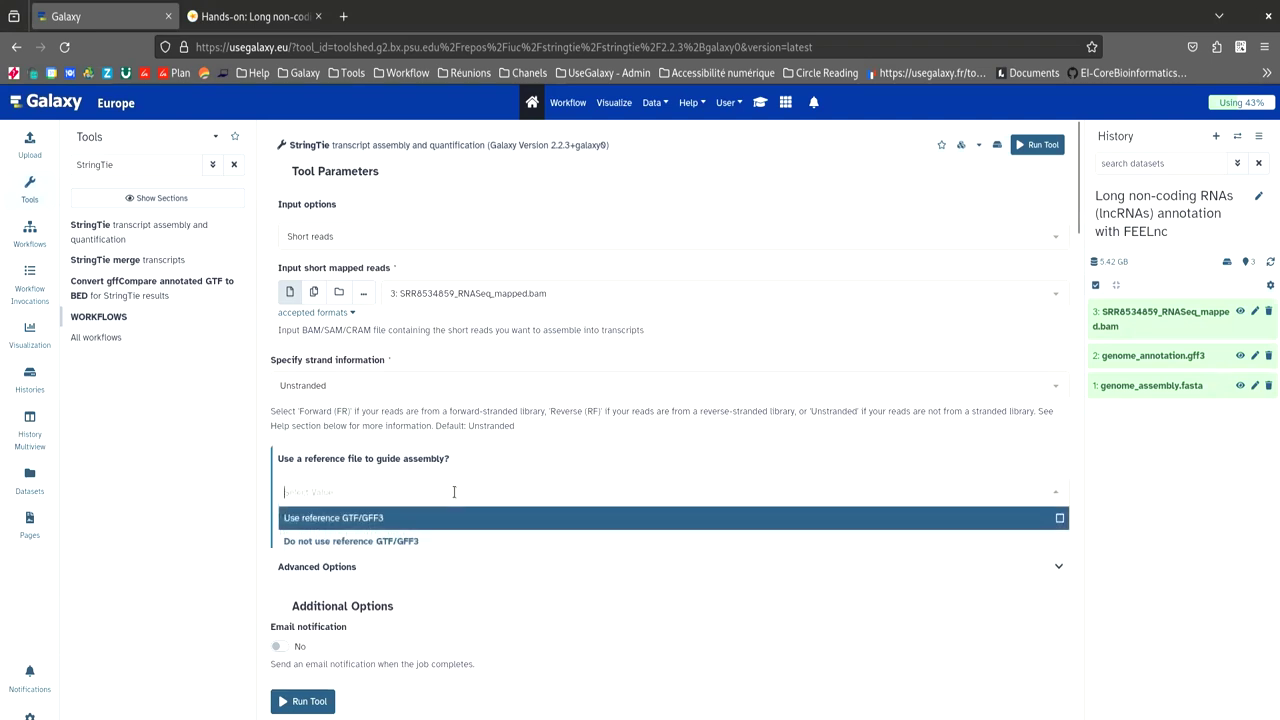
pyautogui.click(379, 518)
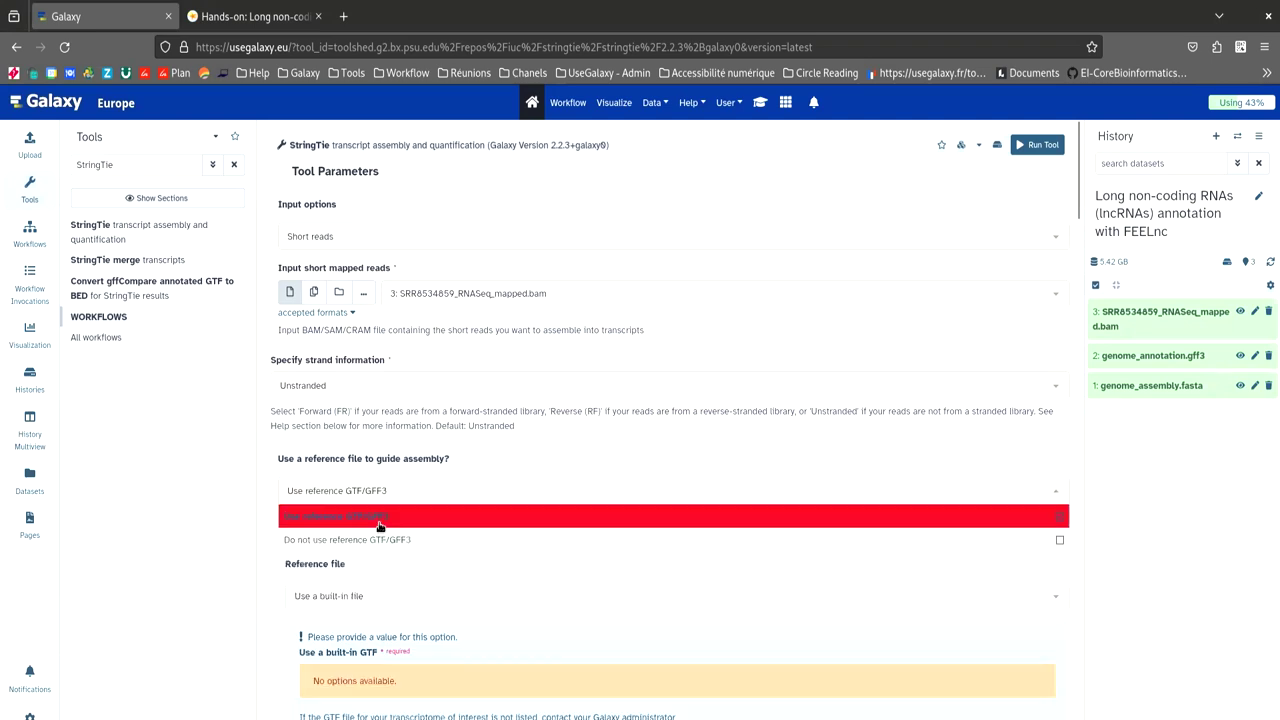
pyautogui.click(351, 594)
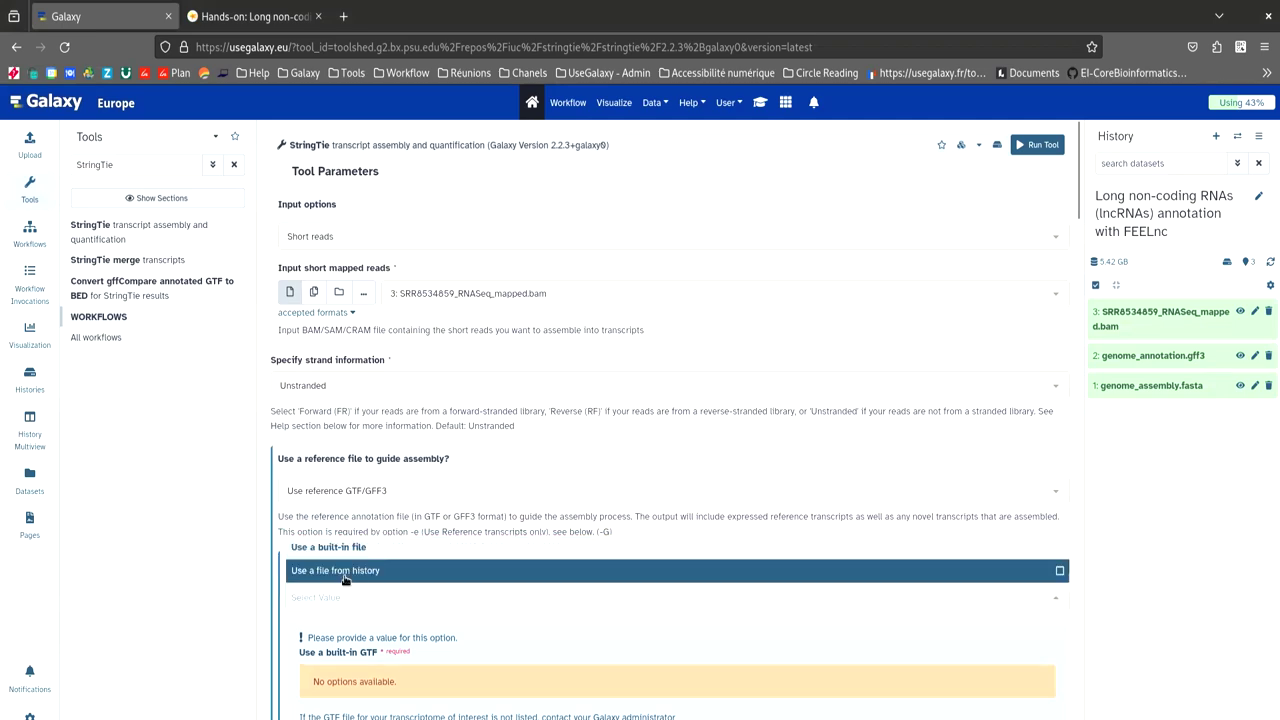
pyautogui.click(343, 579)
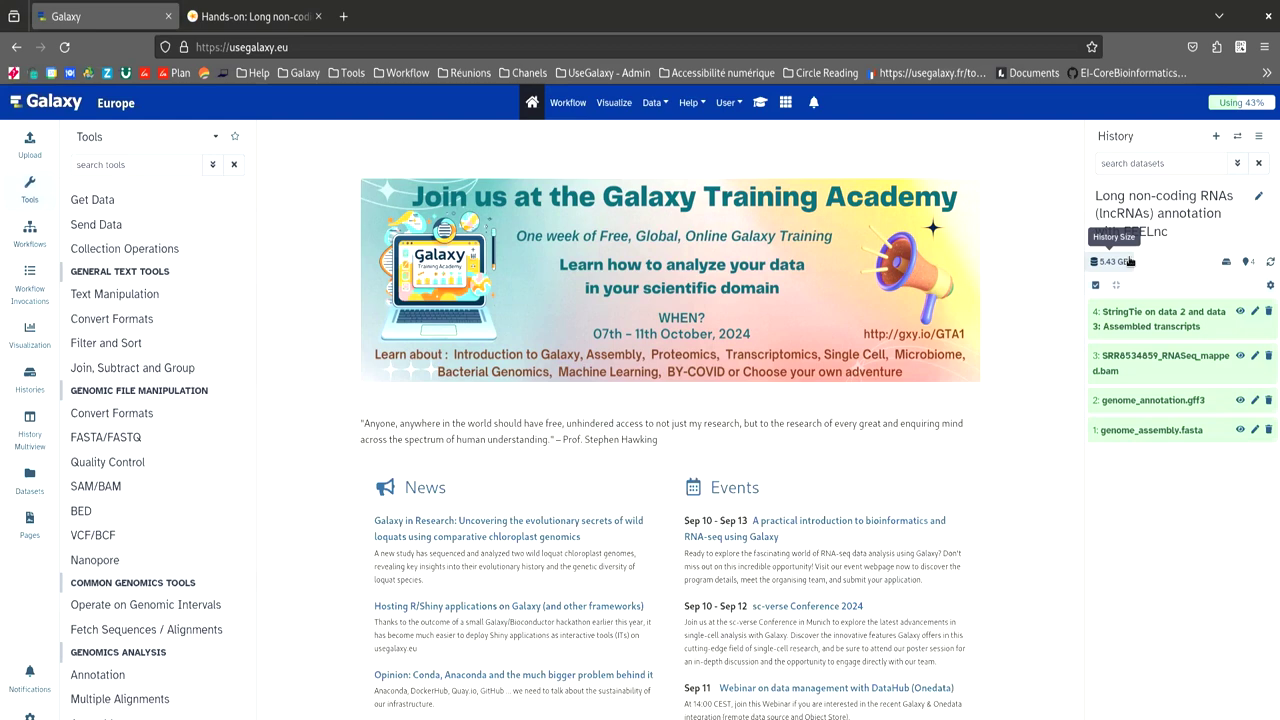
pyautogui.click(1240, 312)
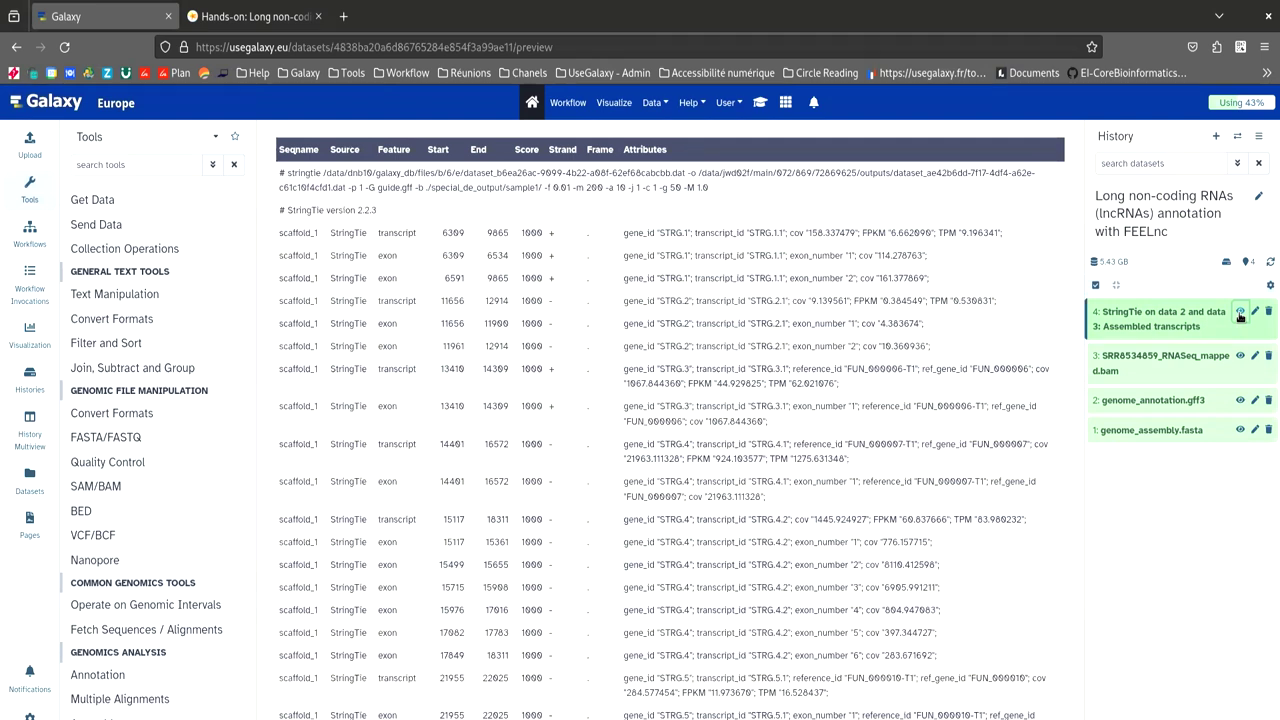
# Step: Run Extract features on the StringTie assembled transcripts, extracting the transcript feature from Column 3 / Feature
pyautogui.click(166, 166)
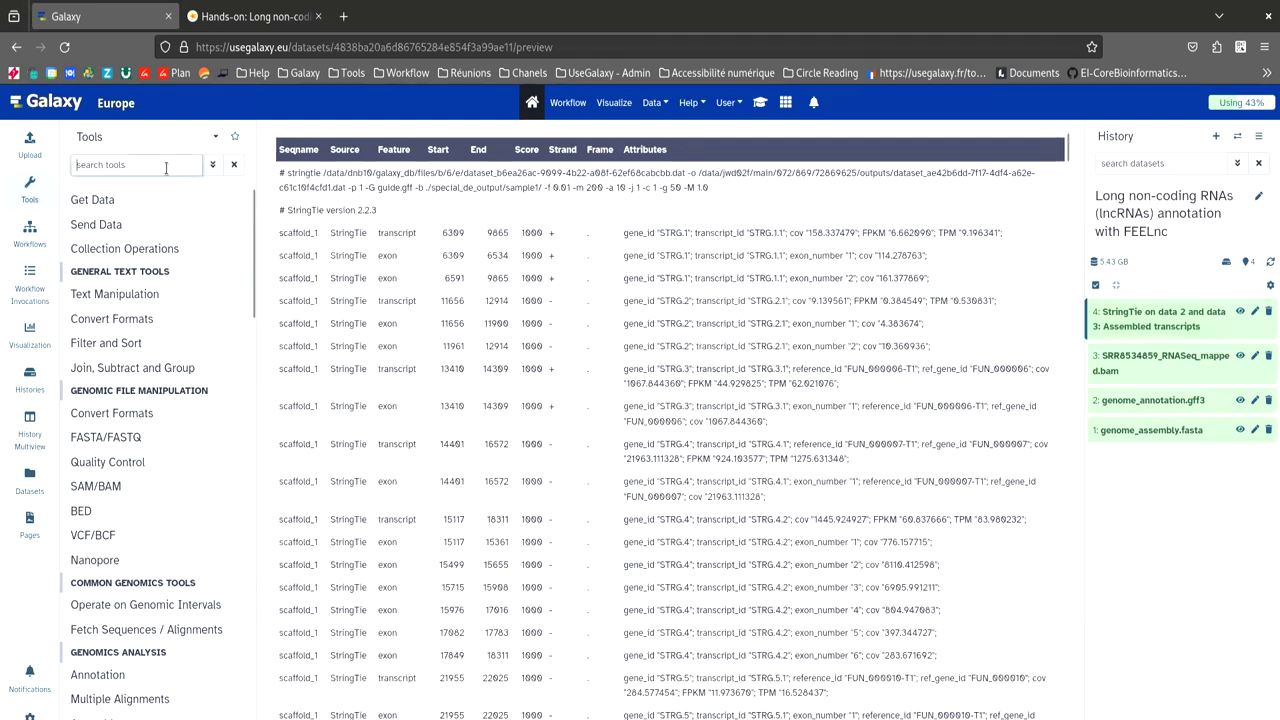
pyautogui.write('extract GFF')
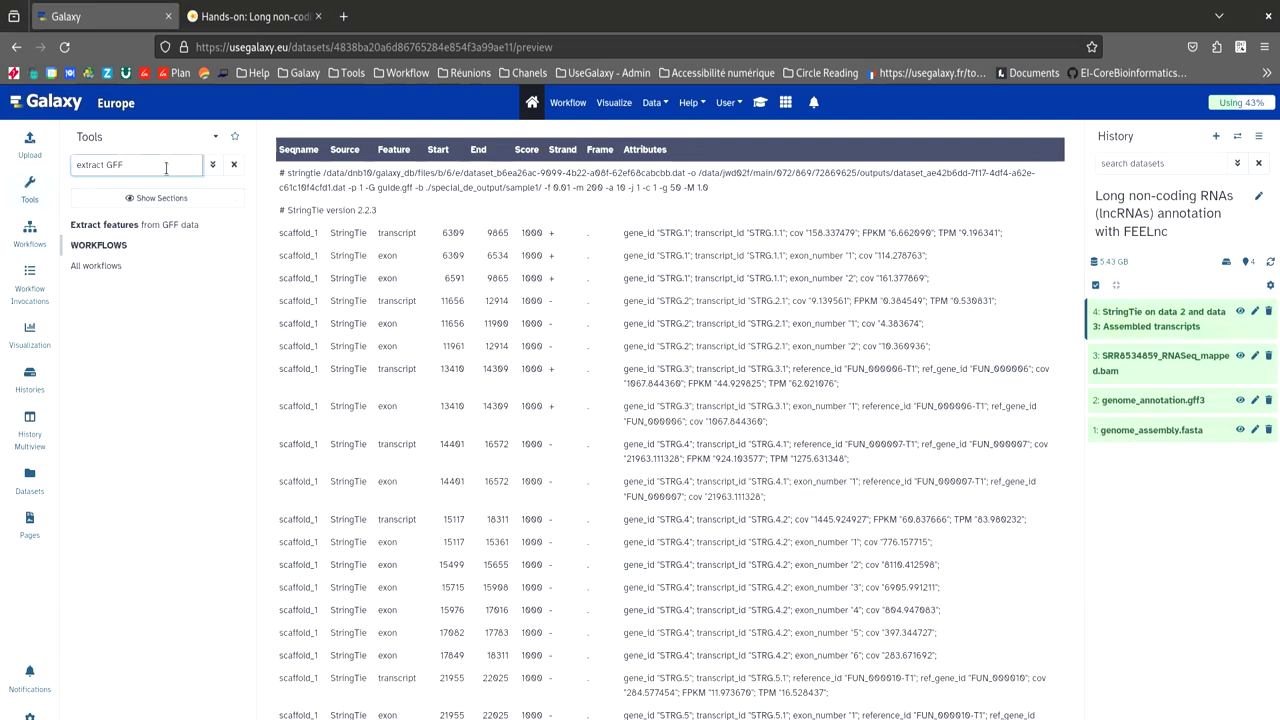
pyautogui.click(166, 227)
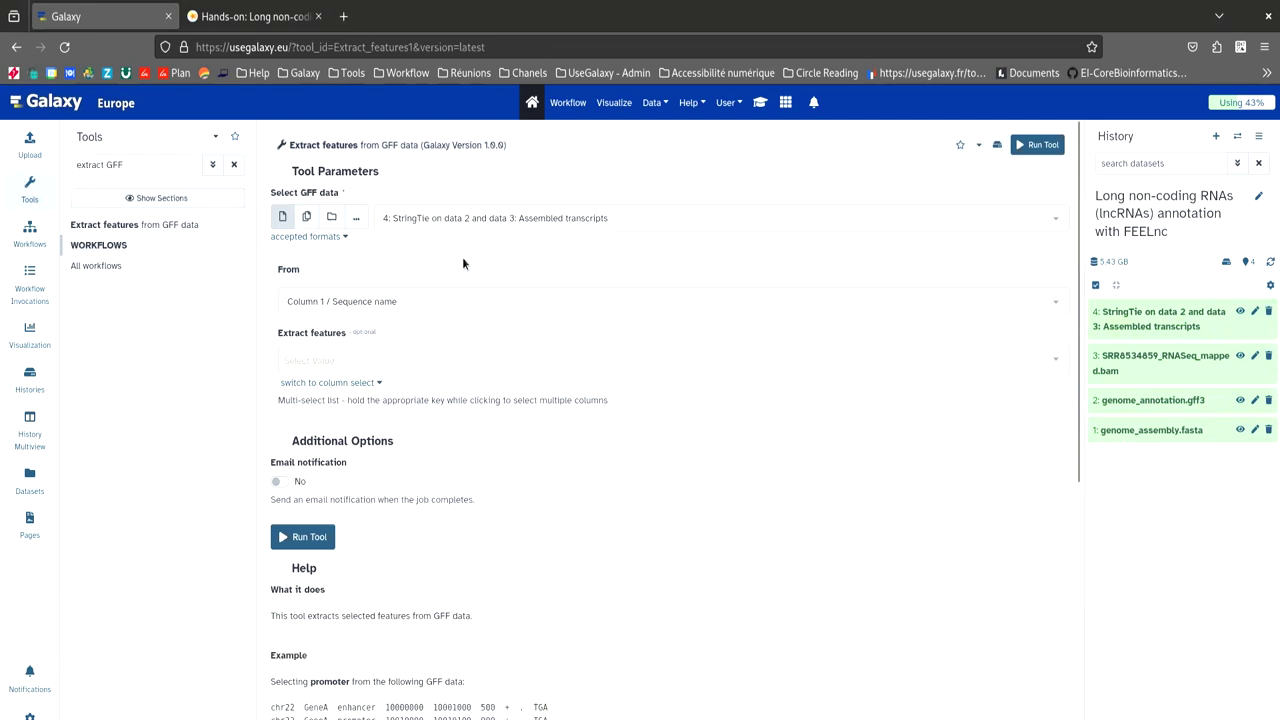
pyautogui.click(399, 301)
pyautogui.click(337, 372)
pyautogui.click(327, 361)
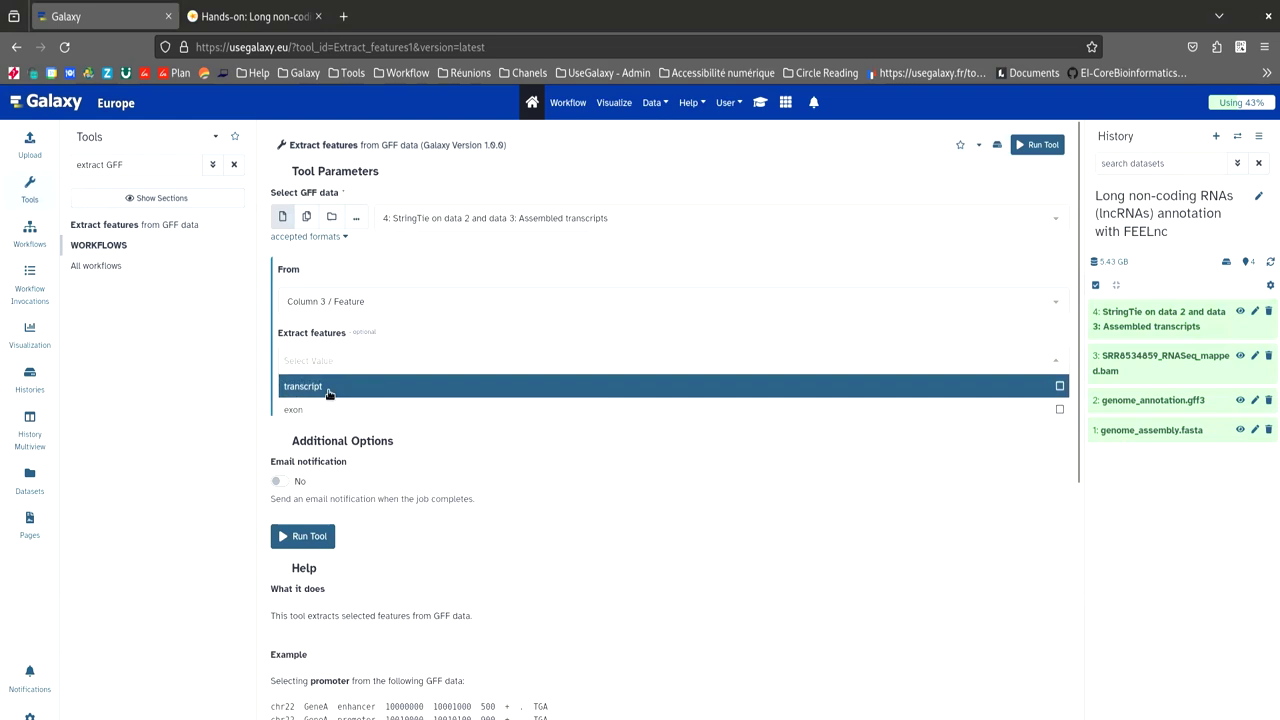
pyautogui.click(329, 390)
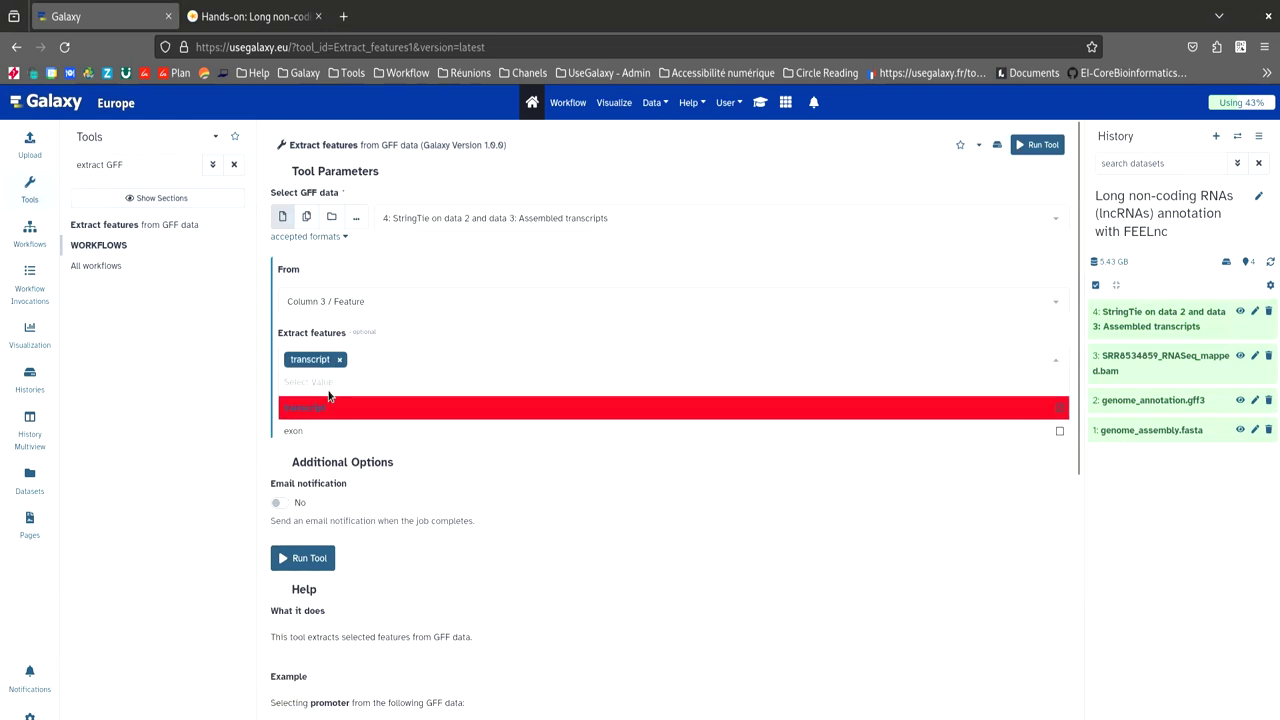
pyautogui.click(1036, 144)
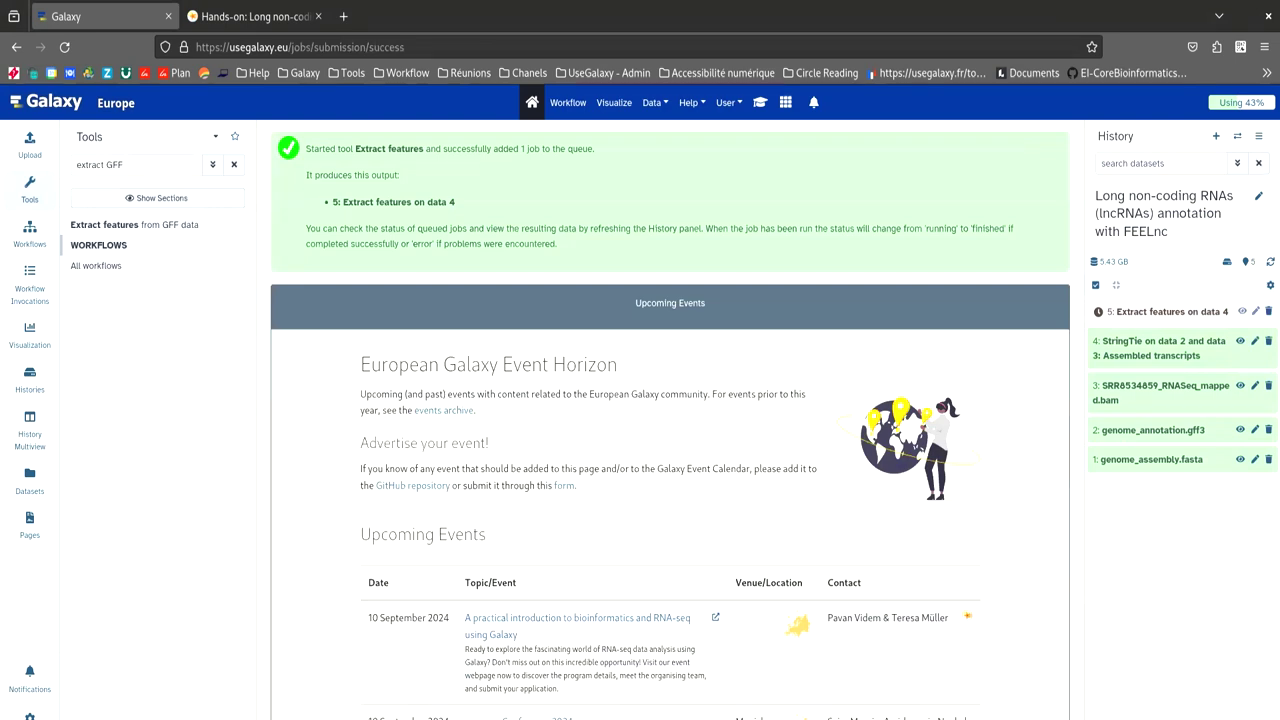
# Step: View the extracted transcript features and expand that dataset's details in the history
pyautogui.click(532, 102)
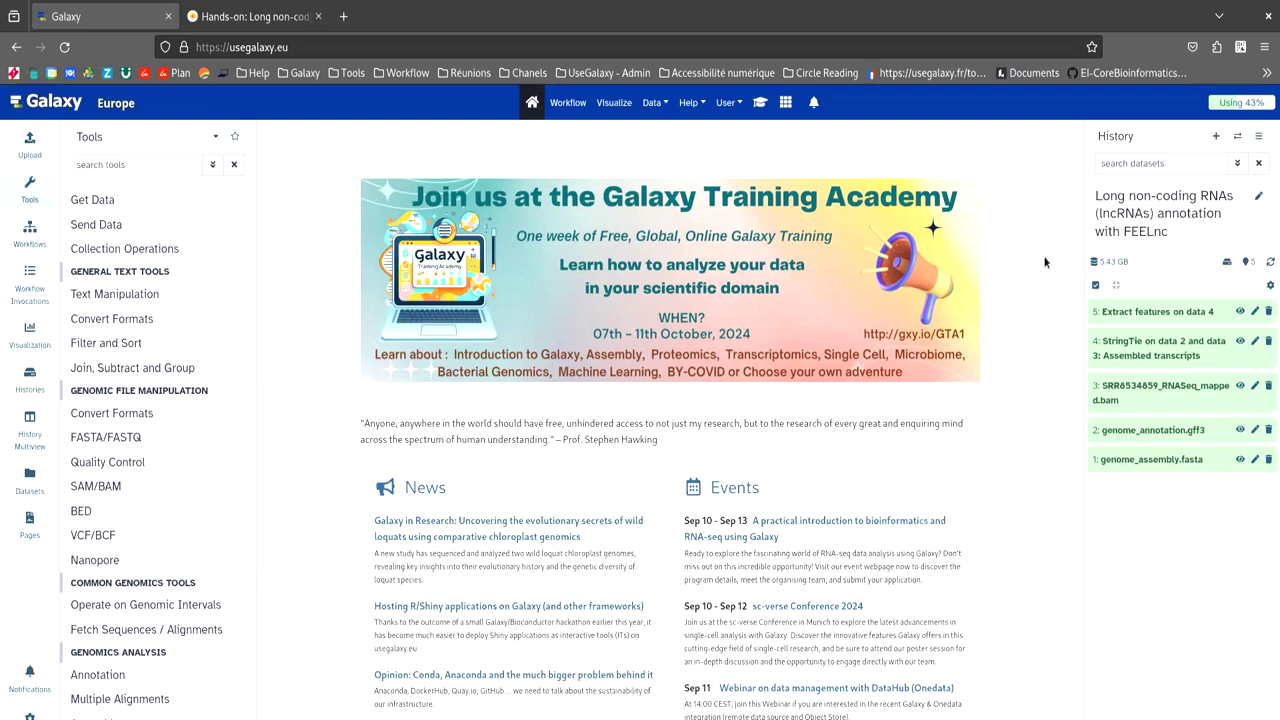
pyautogui.click(1240, 312)
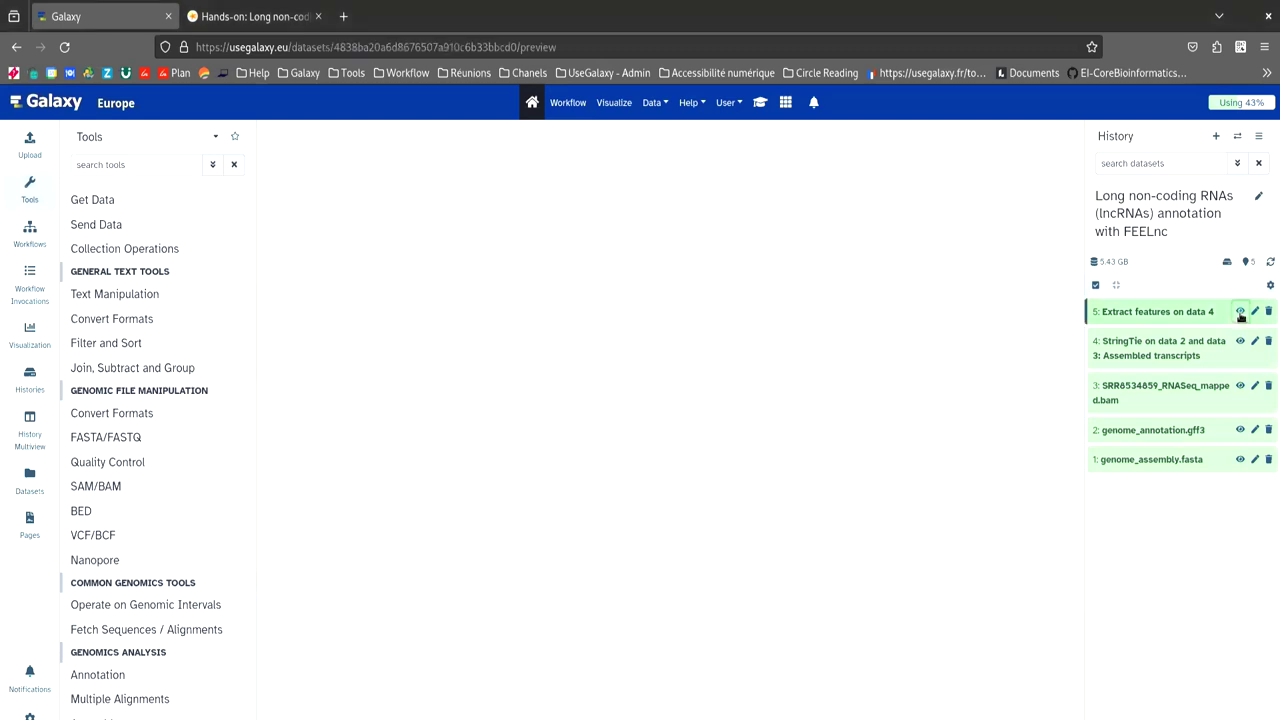
pyautogui.click(1207, 313)
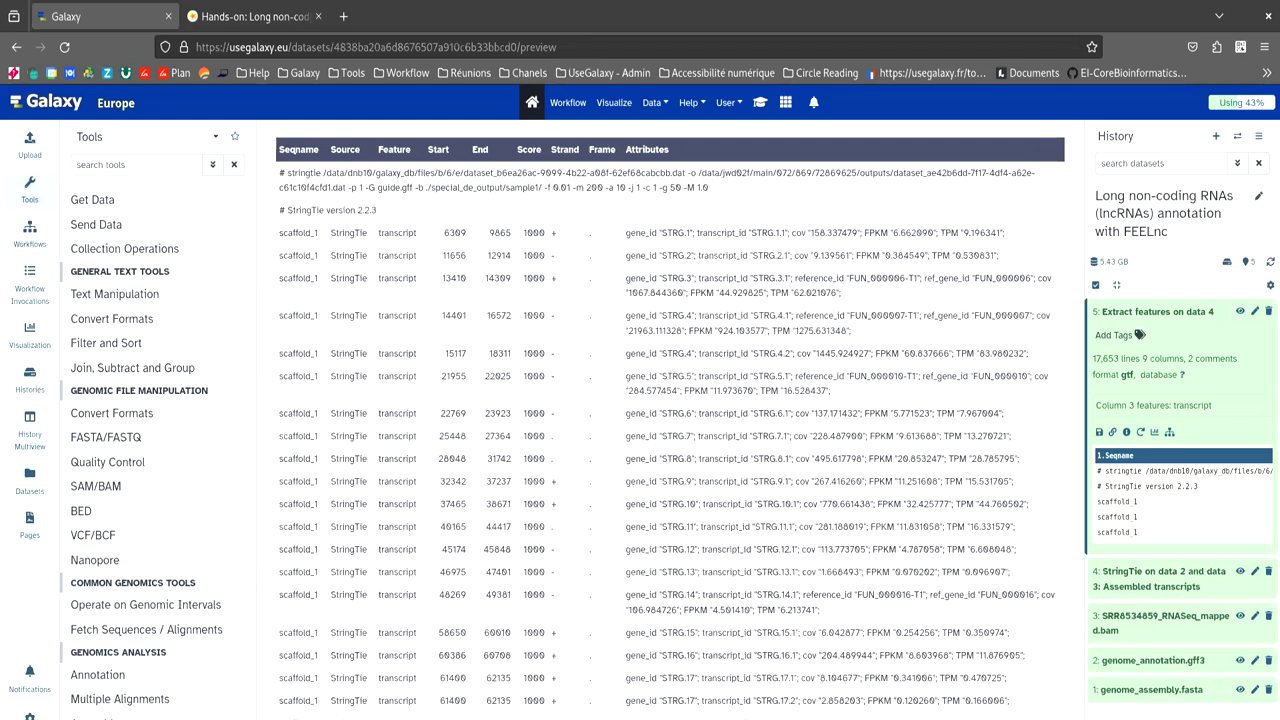
# Step: Run gffread on genome_annotation.gff3 with the feature file output set to GTF
pyautogui.click(155, 168)
pyautogui.write('gffread')
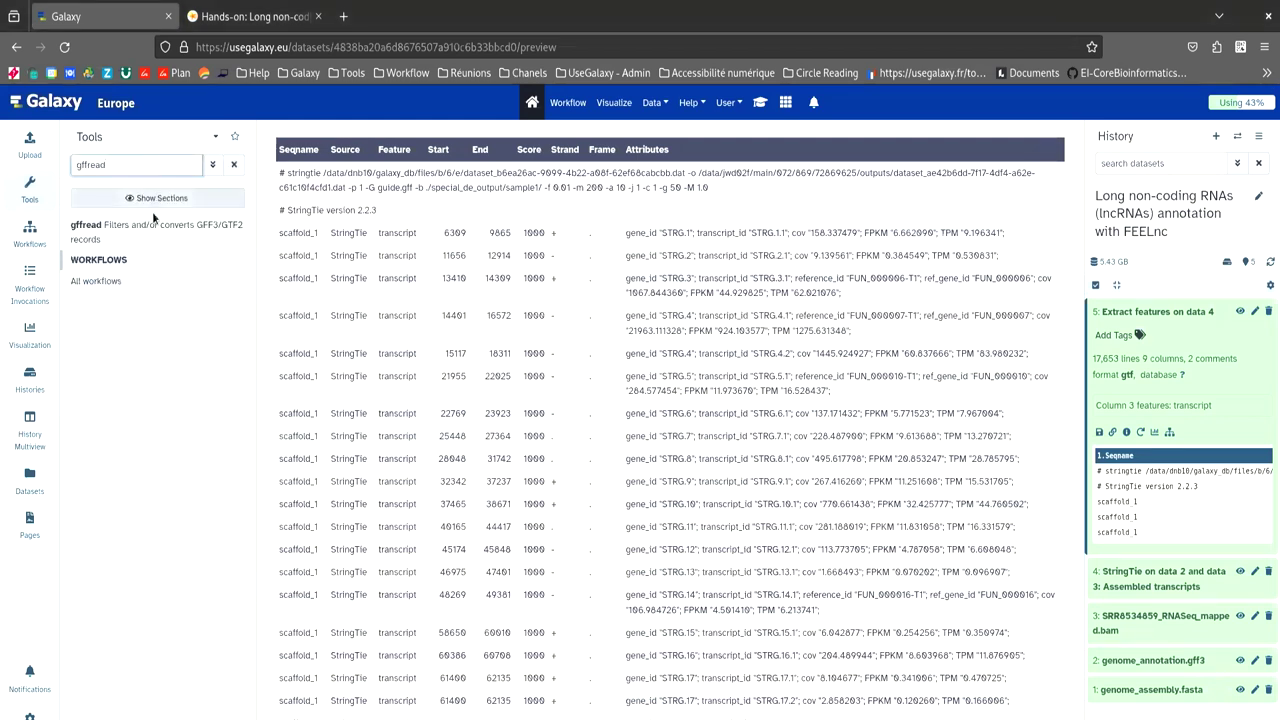
pyautogui.click(153, 228)
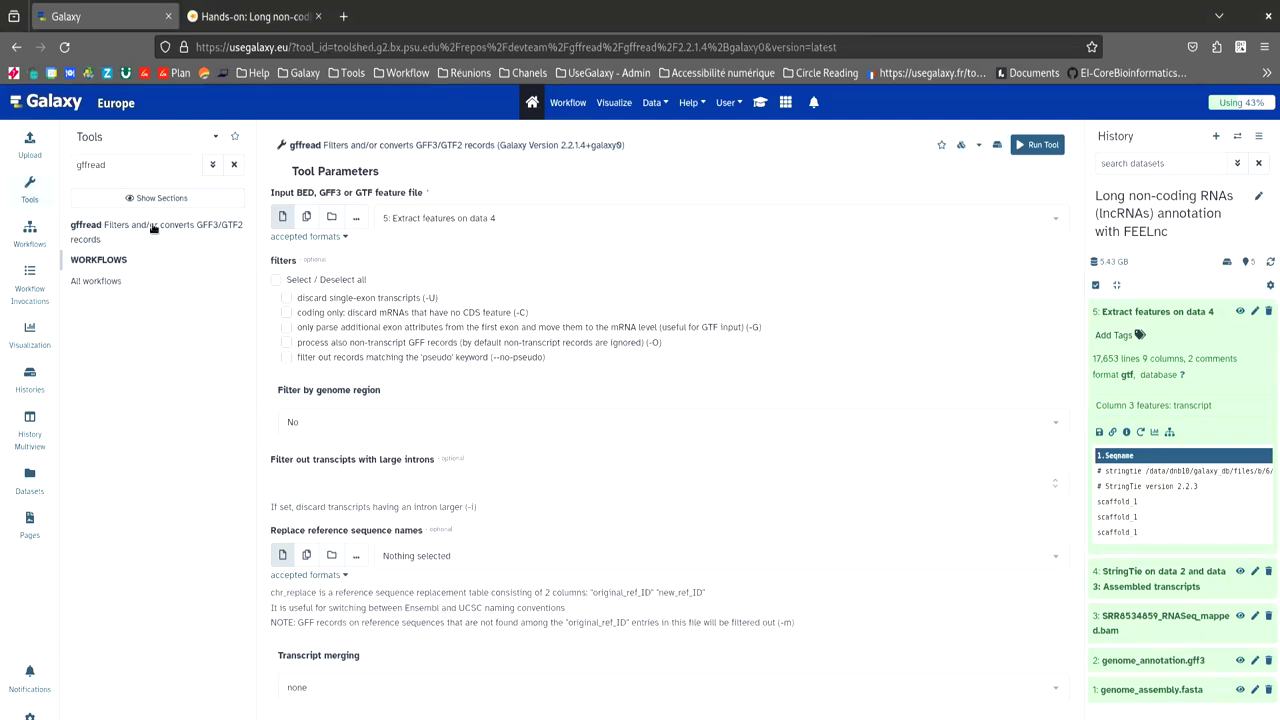
pyautogui.click(442, 218)
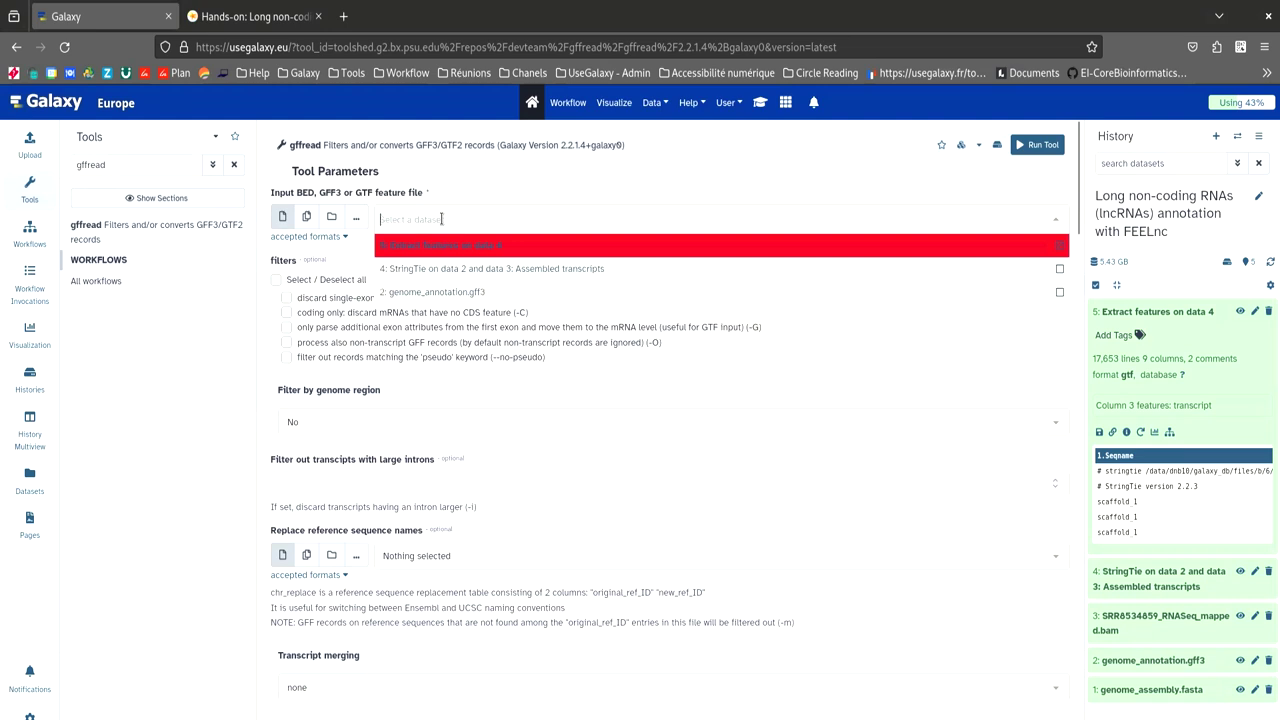
pyautogui.click(473, 291)
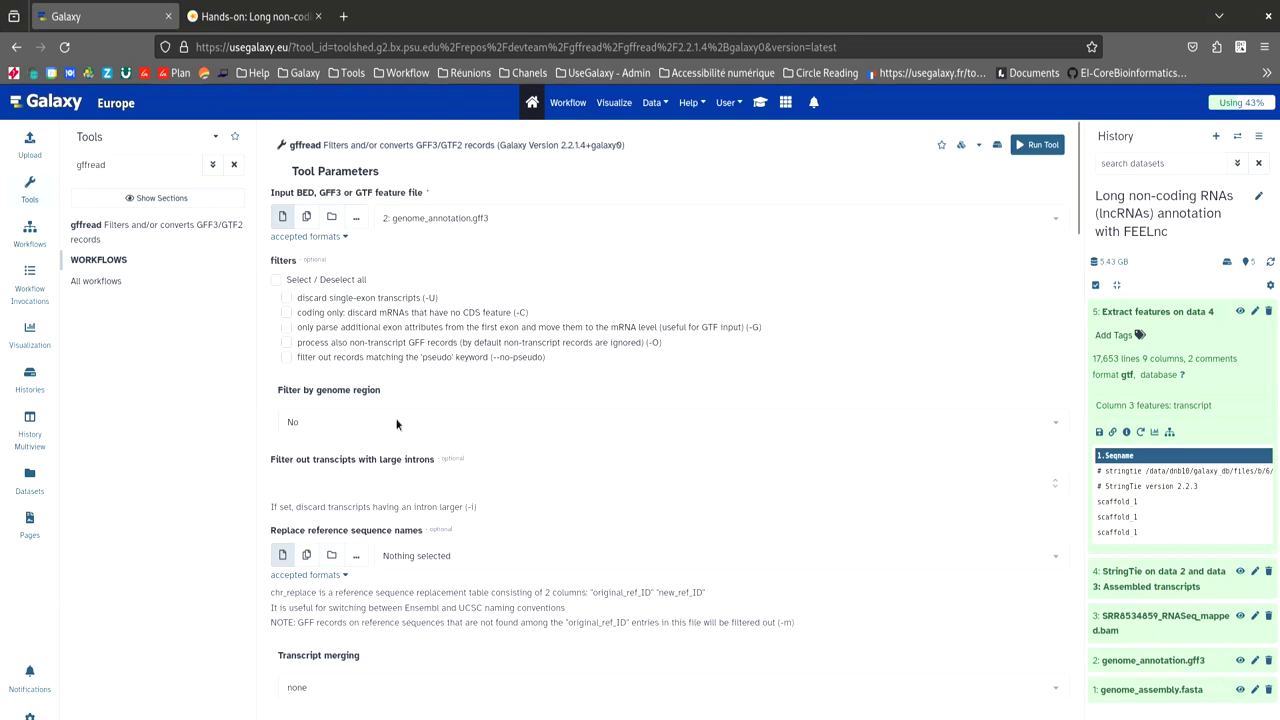
pyautogui.scroll(-2, 396, 424)
pyautogui.scroll(-4, 396, 424)
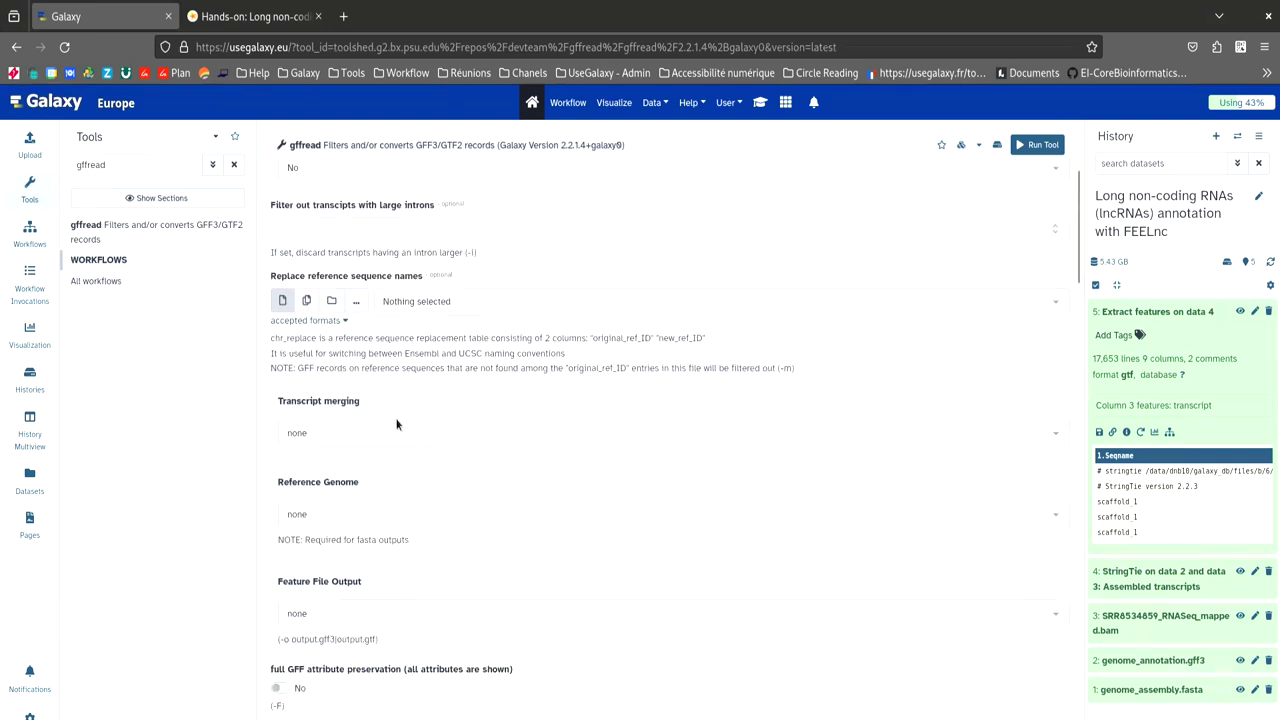
pyautogui.click(365, 612)
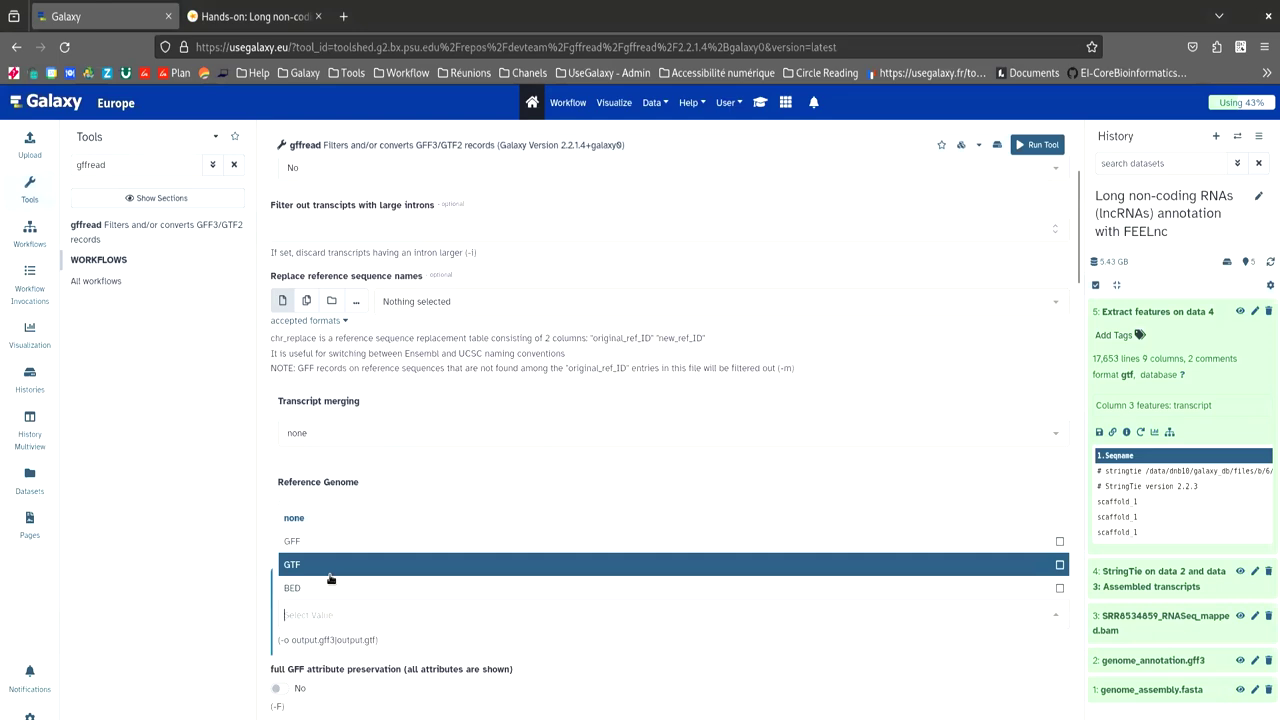
pyautogui.click(332, 576)
pyautogui.click(1030, 147)
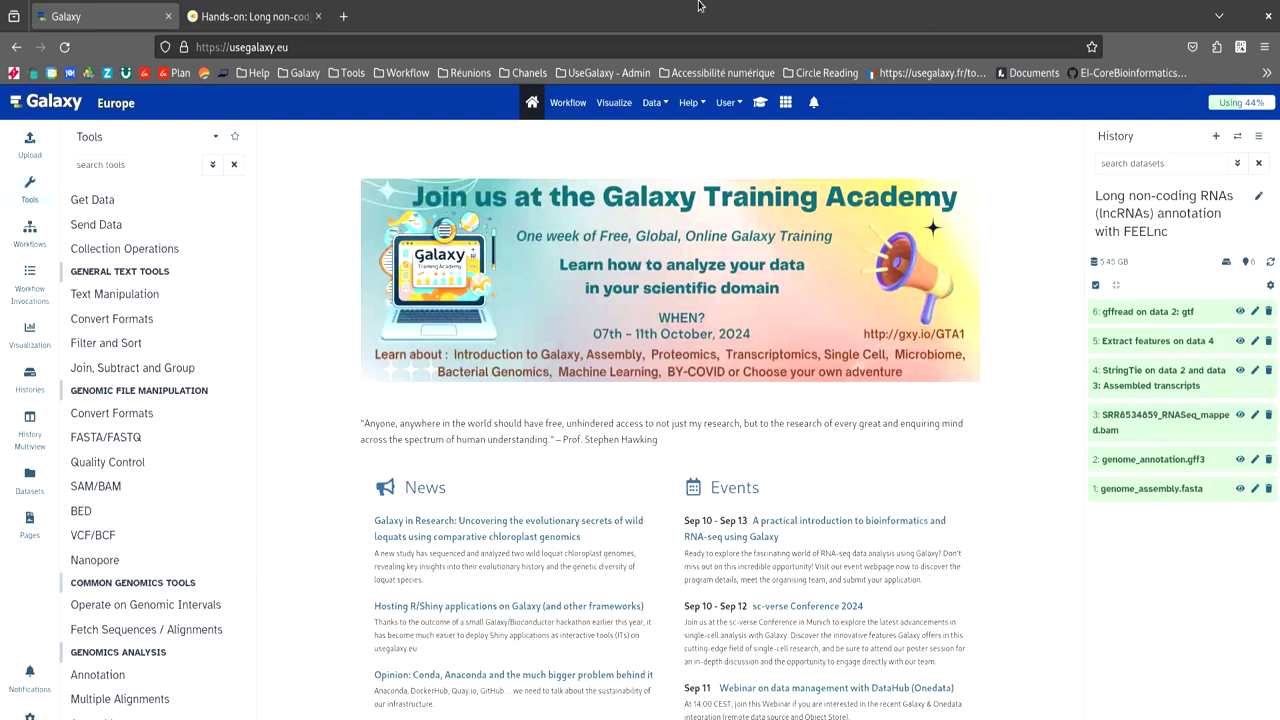
# Step: Run FEELnc with the StringTie assembled transcripts as transcripts assembly, the gffread GTF as reference annotation, and genome_assembly.fasta as genome sequence
pyautogui.click(156, 163)
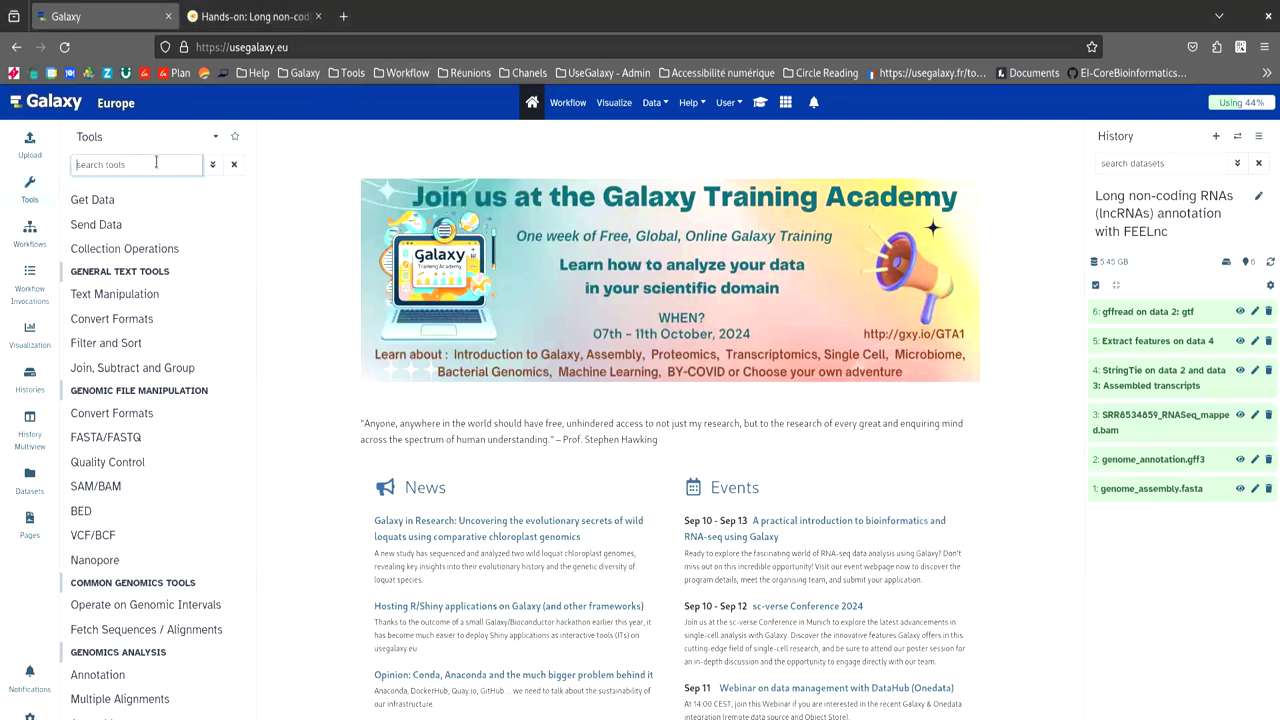
pyautogui.write('FEELnc')
pyautogui.click(155, 222)
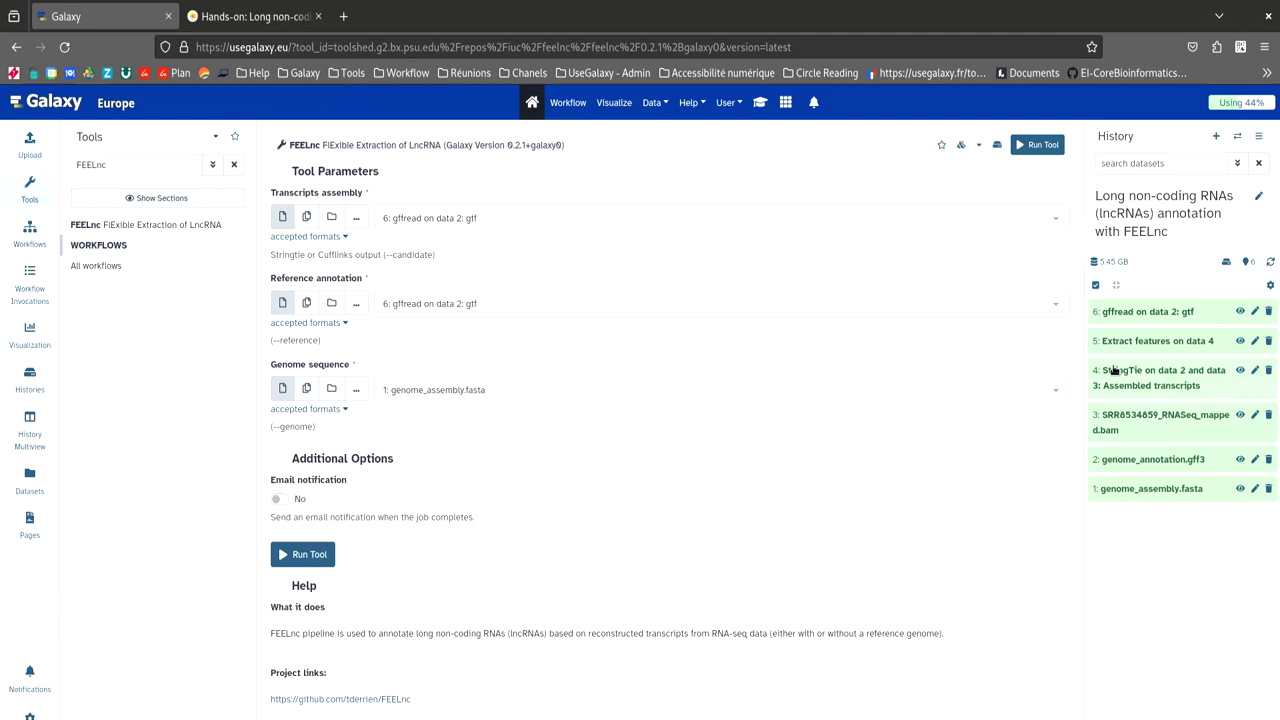
pyautogui.moveTo(1160, 385); pyautogui.dragTo(845, 214)
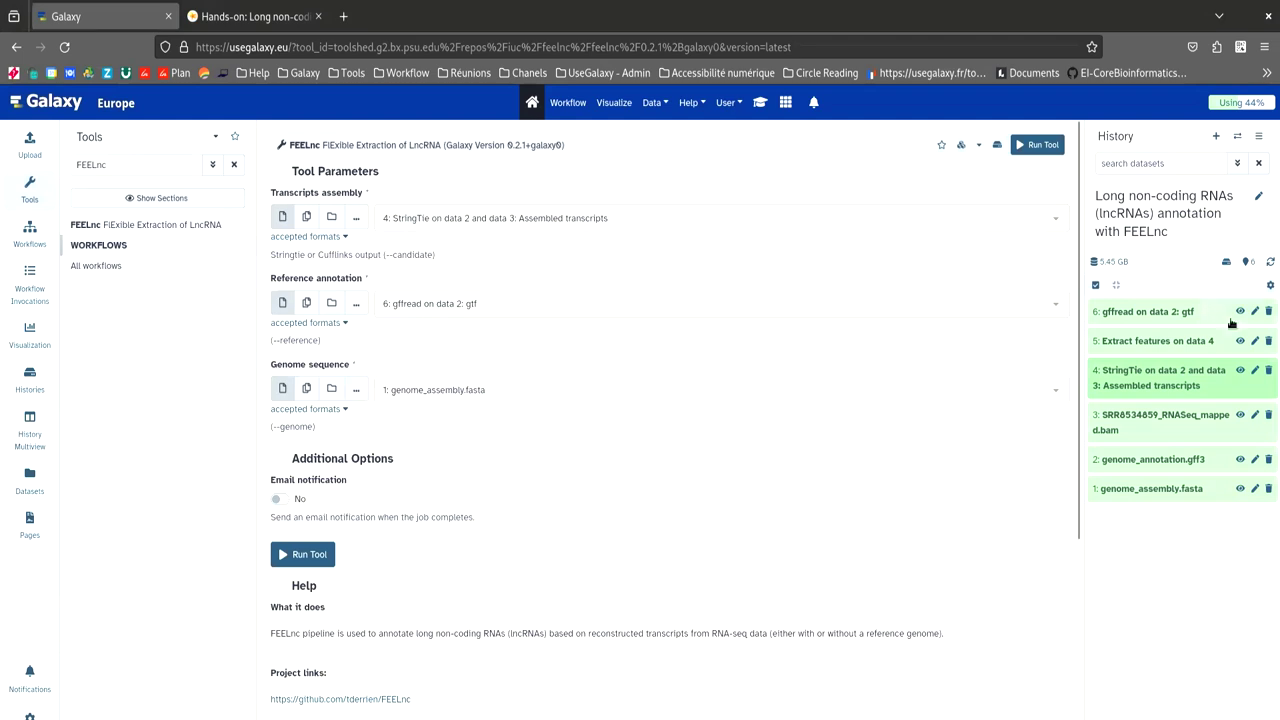
pyautogui.moveTo(1190, 312); pyautogui.dragTo(933, 332)
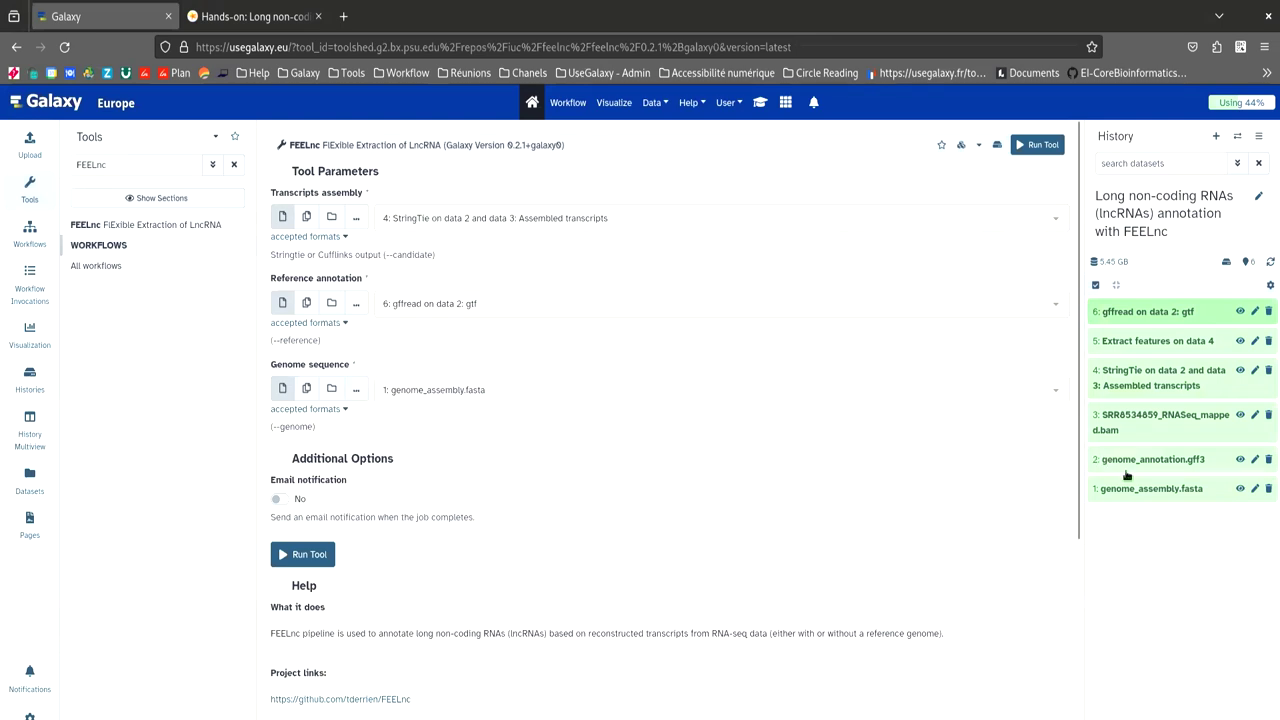
pyautogui.moveTo(1155, 497); pyautogui.dragTo(655, 412)
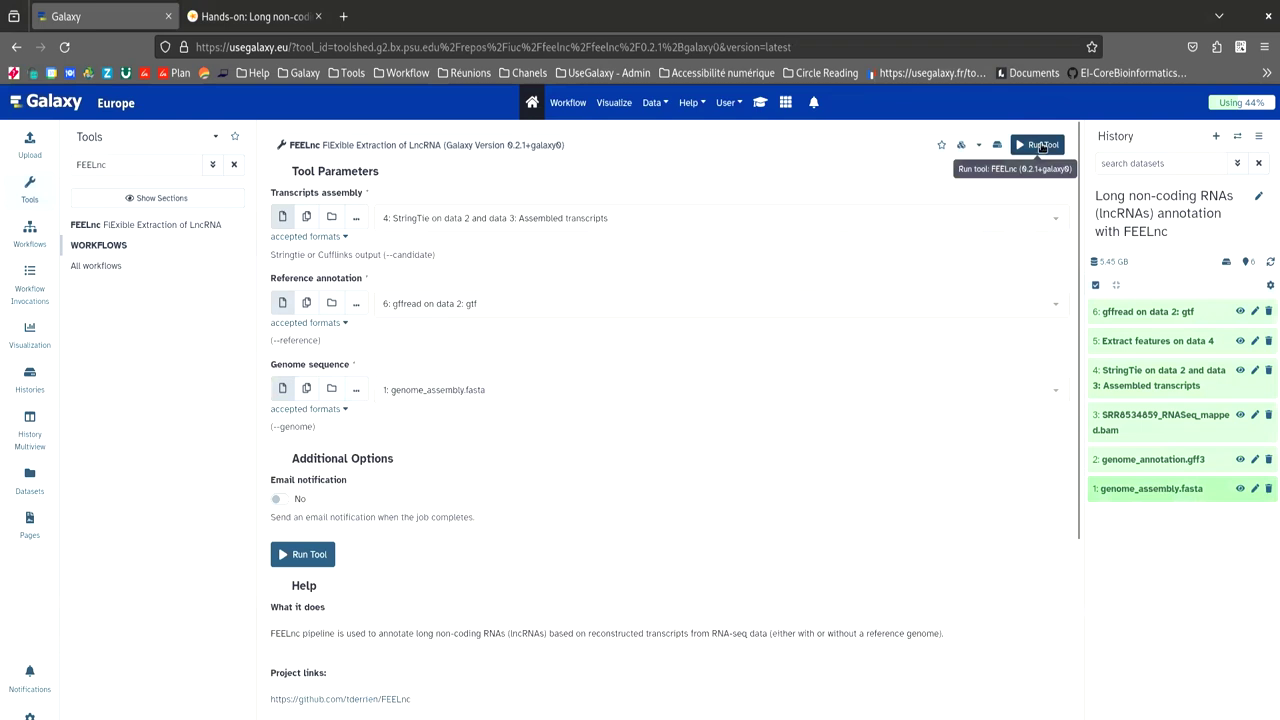
pyautogui.click(1040, 145)
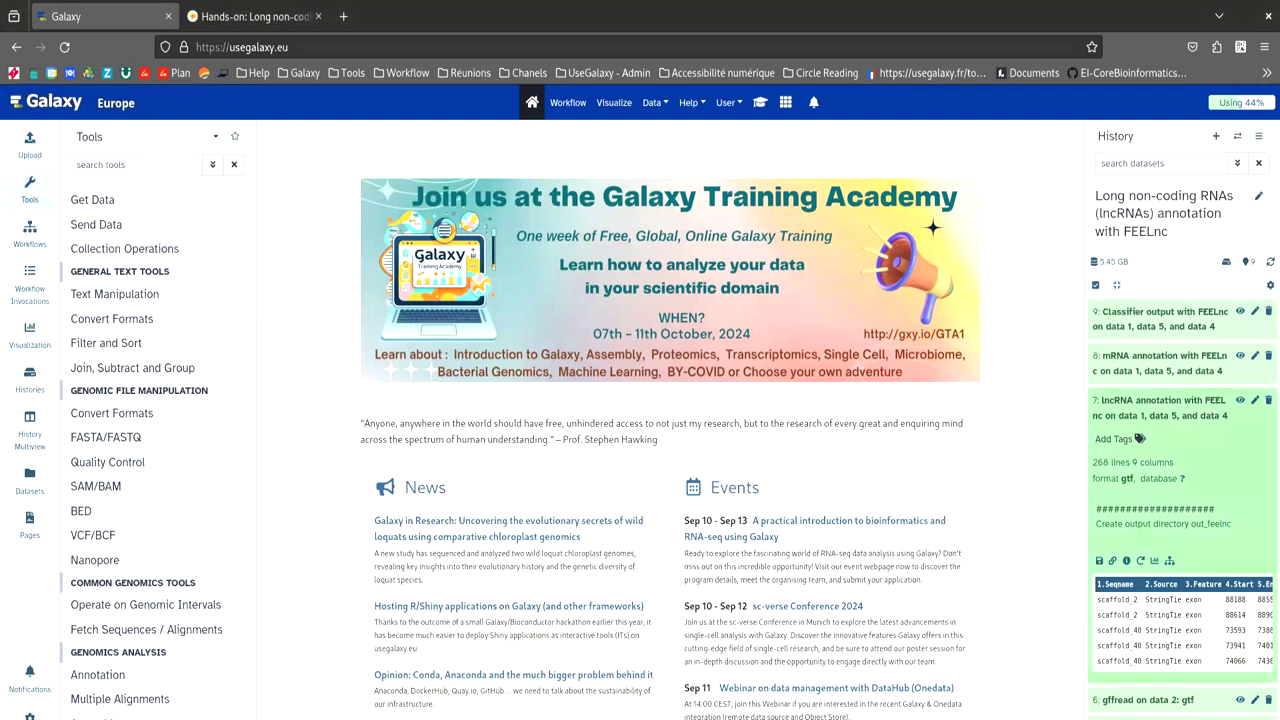
# Step: Expand the details of FEELnc's mRNA annotation and classifier output in the history, and view the classifier output
pyautogui.click(1142, 360)
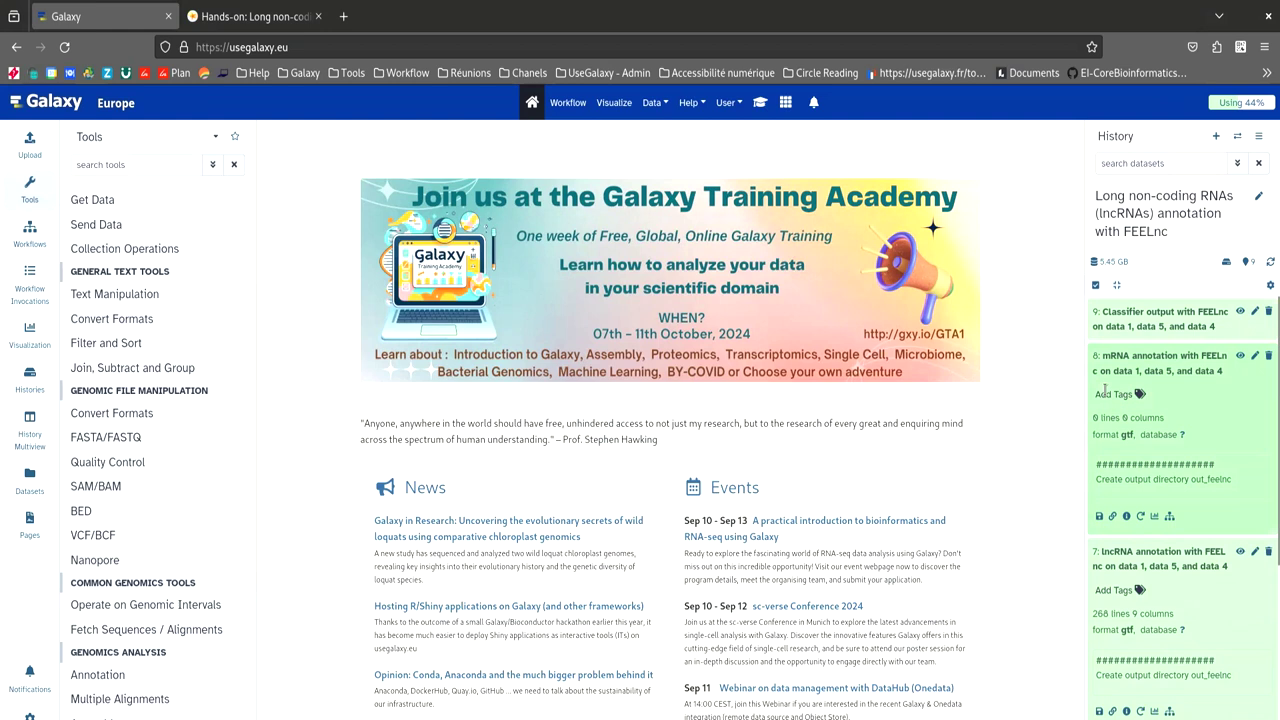
pyautogui.click(1137, 316)
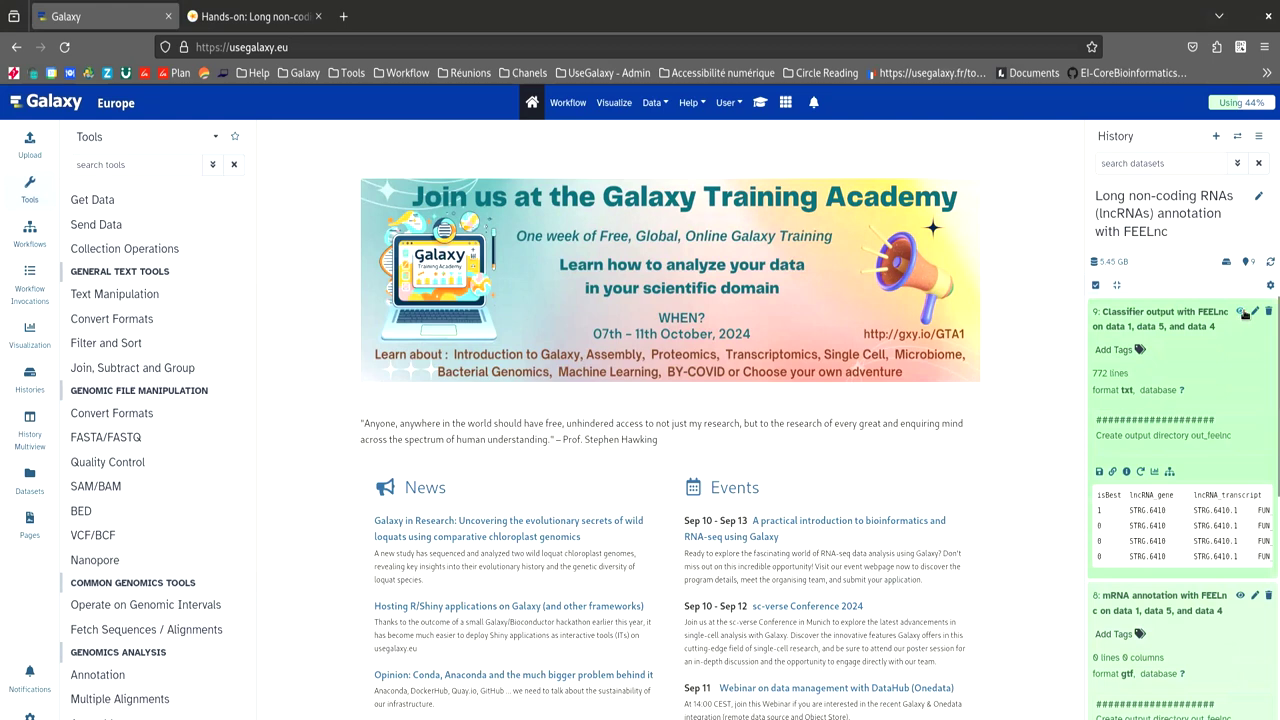
pyautogui.click(1241, 312)
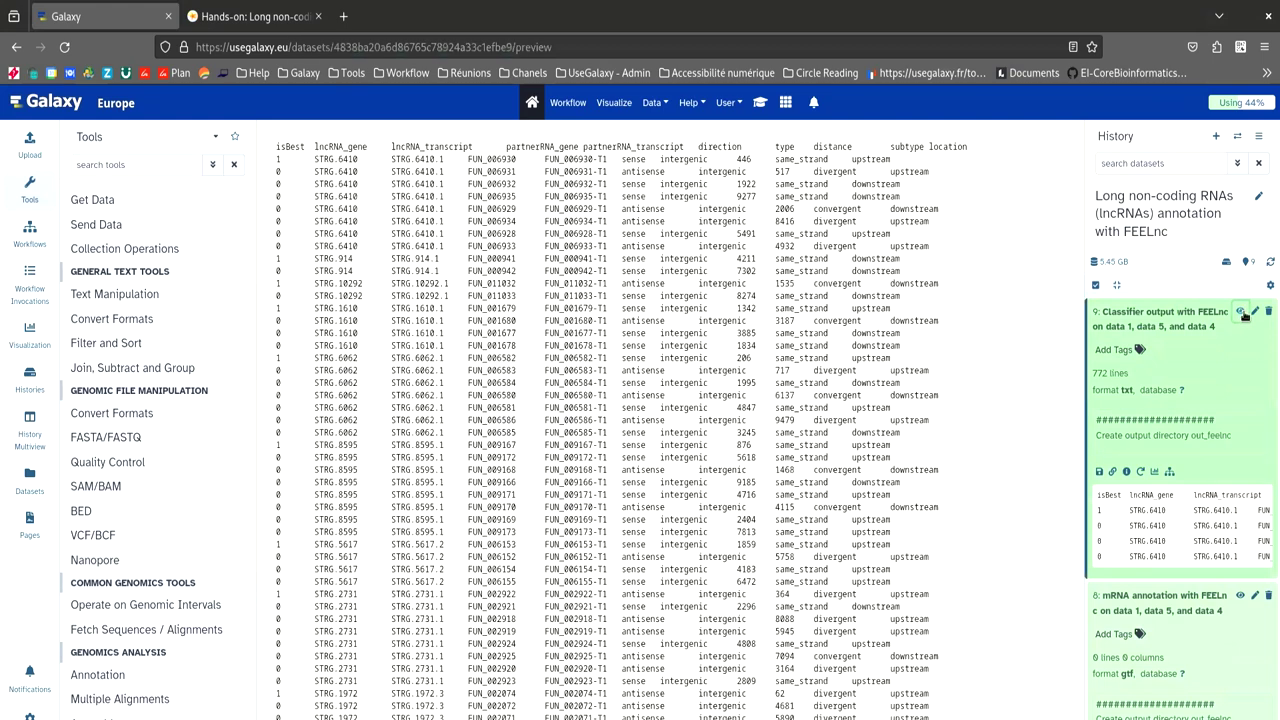
# Step: Search the FEELnc classifier output for genic and intergenic entries
pyautogui.scroll(-10, 1001, 261)
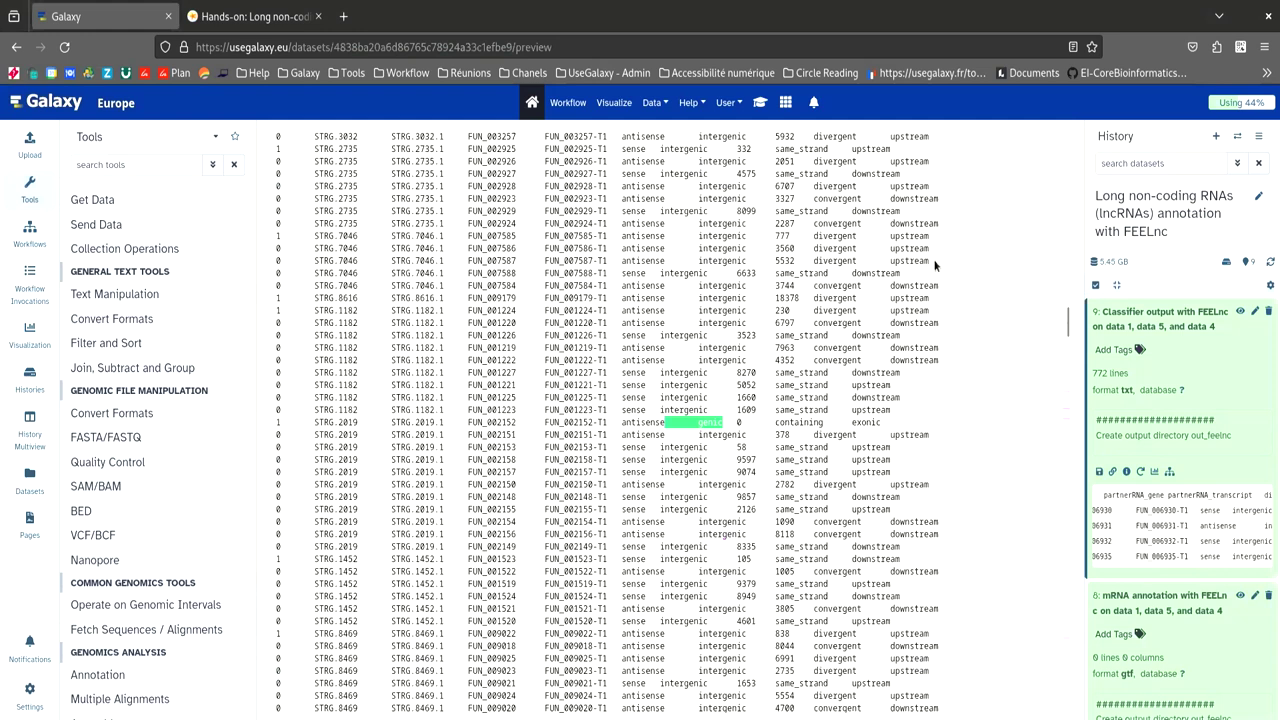
pyautogui.press('Return')
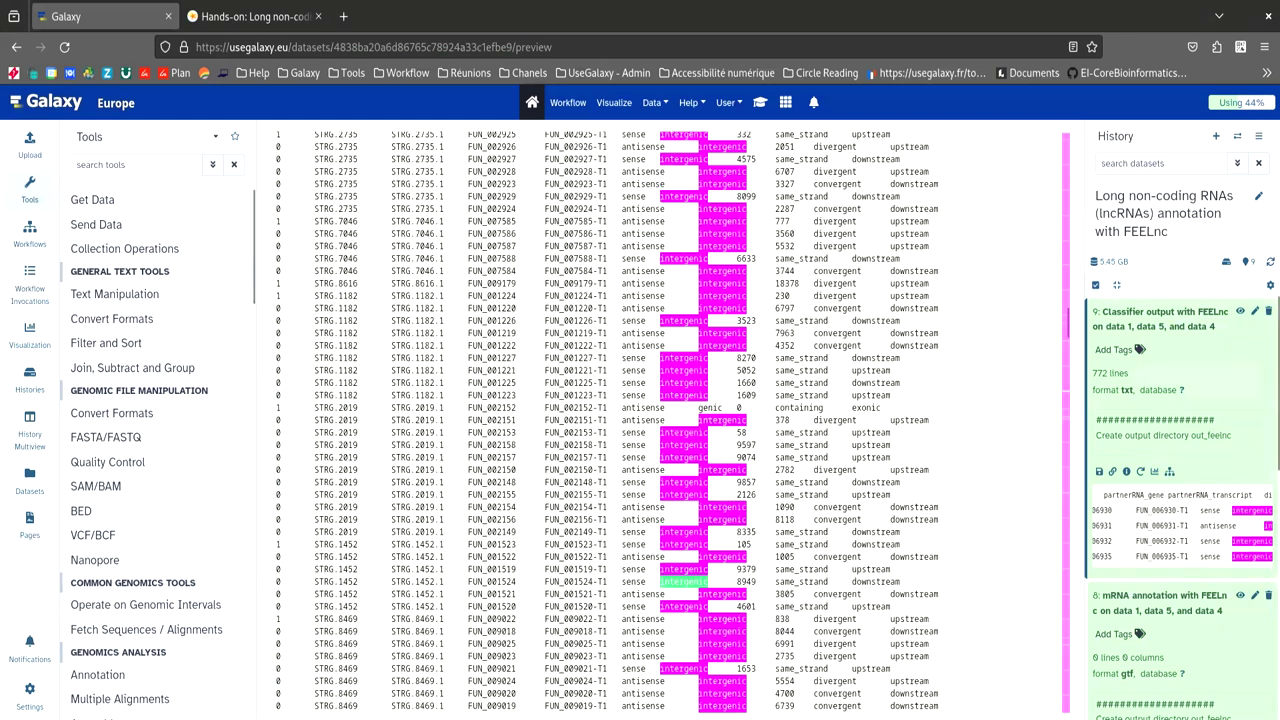
pyautogui.hotkey('alt', 'Tab')
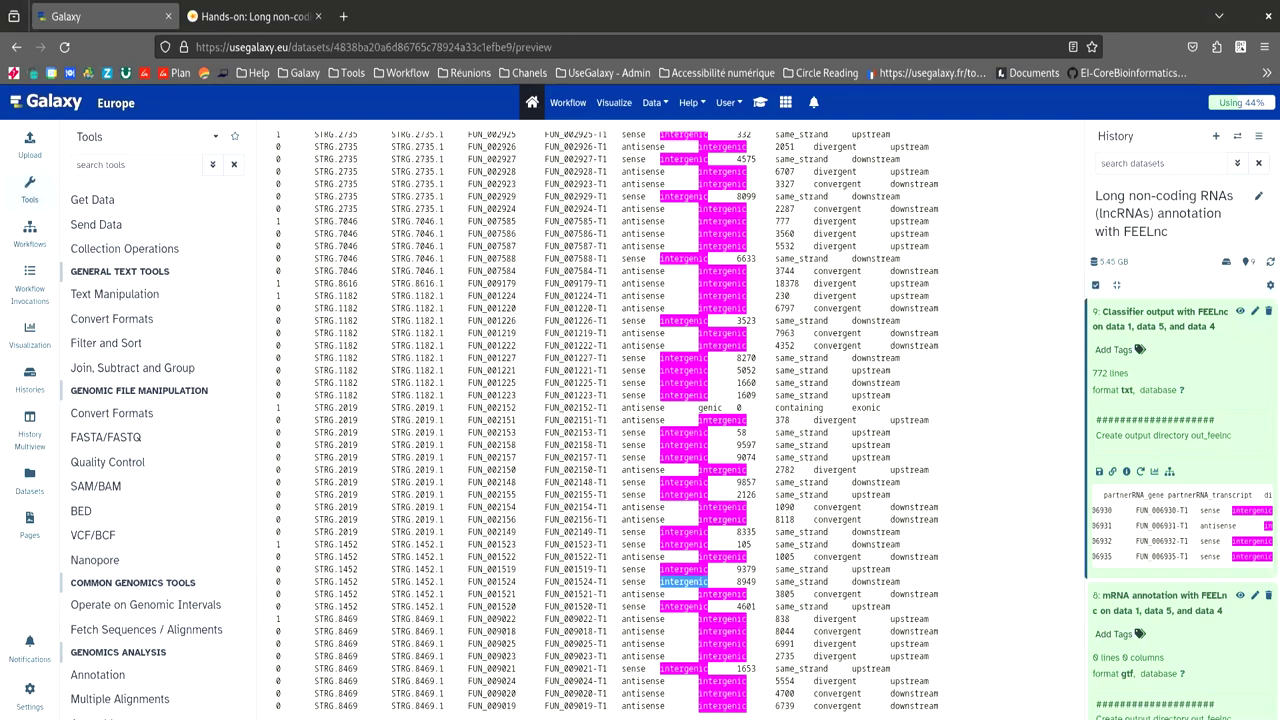
pyautogui.press('F5')
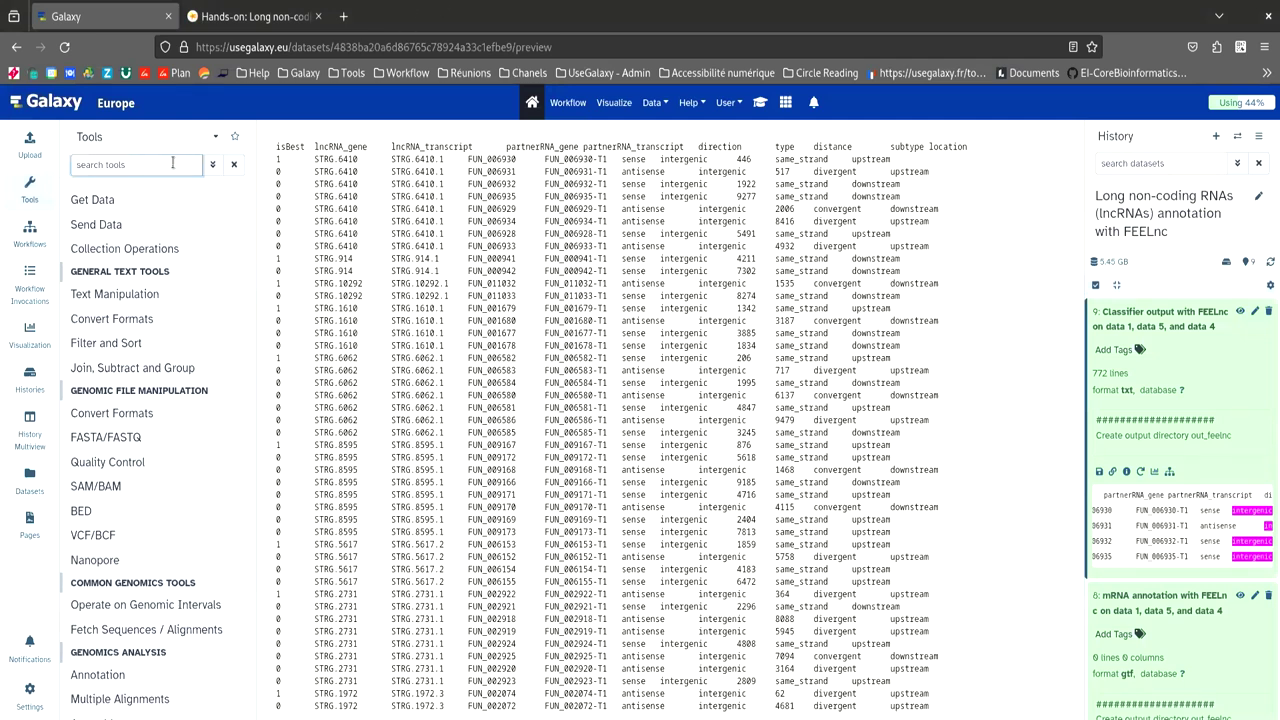
# Step: Run Concatenate datasets tail-to-head on the gffread GTF, adding the FEELnc lncRNA annotation as the second dataset
pyautogui.write('Concatenate datasets')
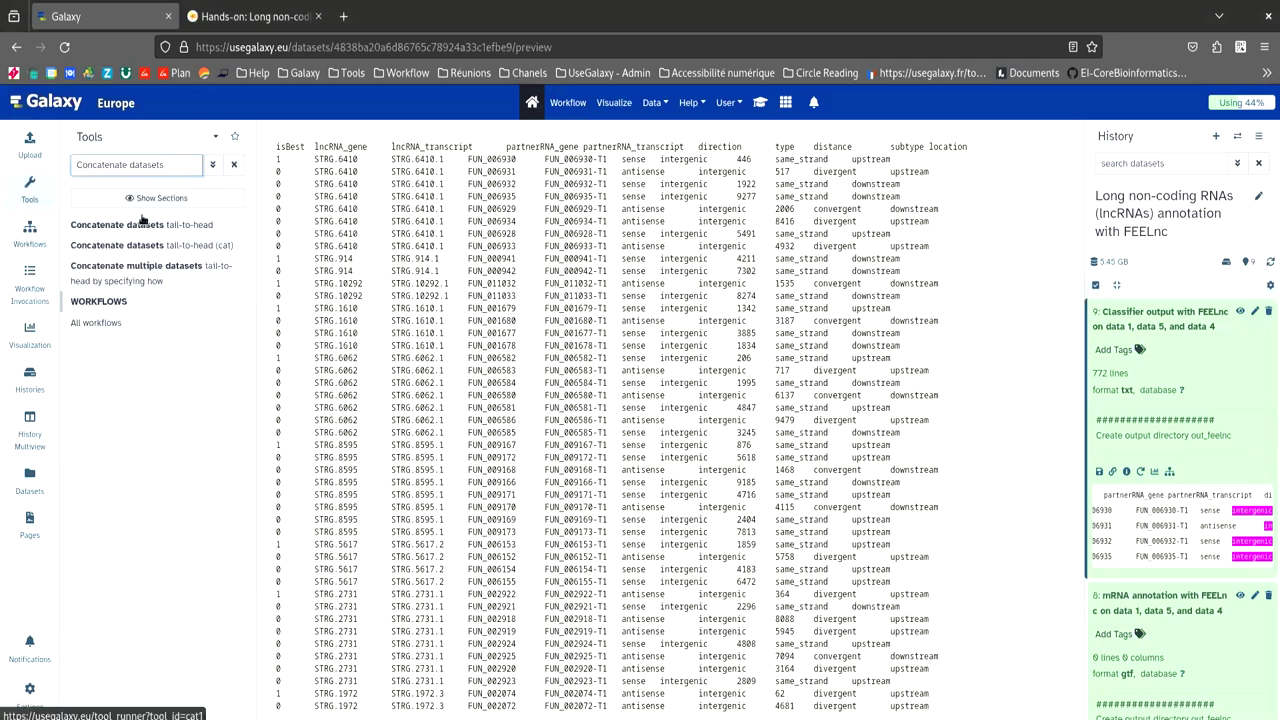
pyautogui.click(157, 236)
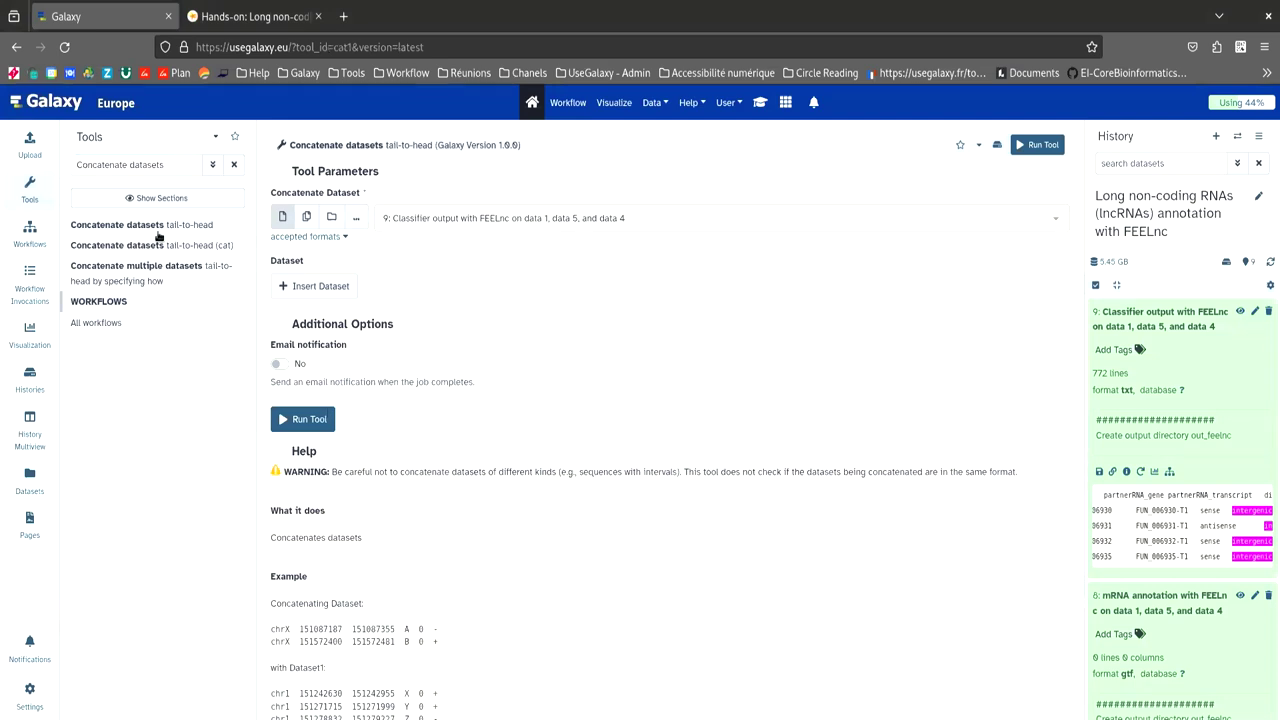
pyautogui.click(418, 217)
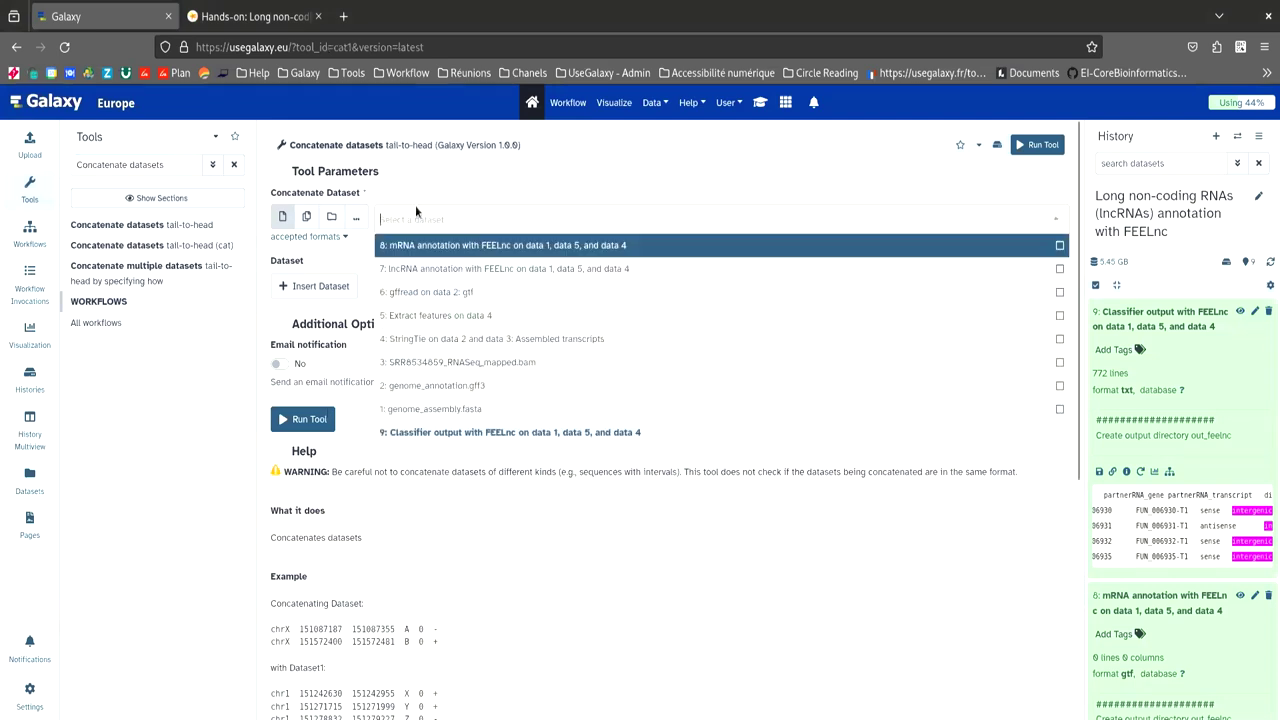
pyautogui.click(484, 292)
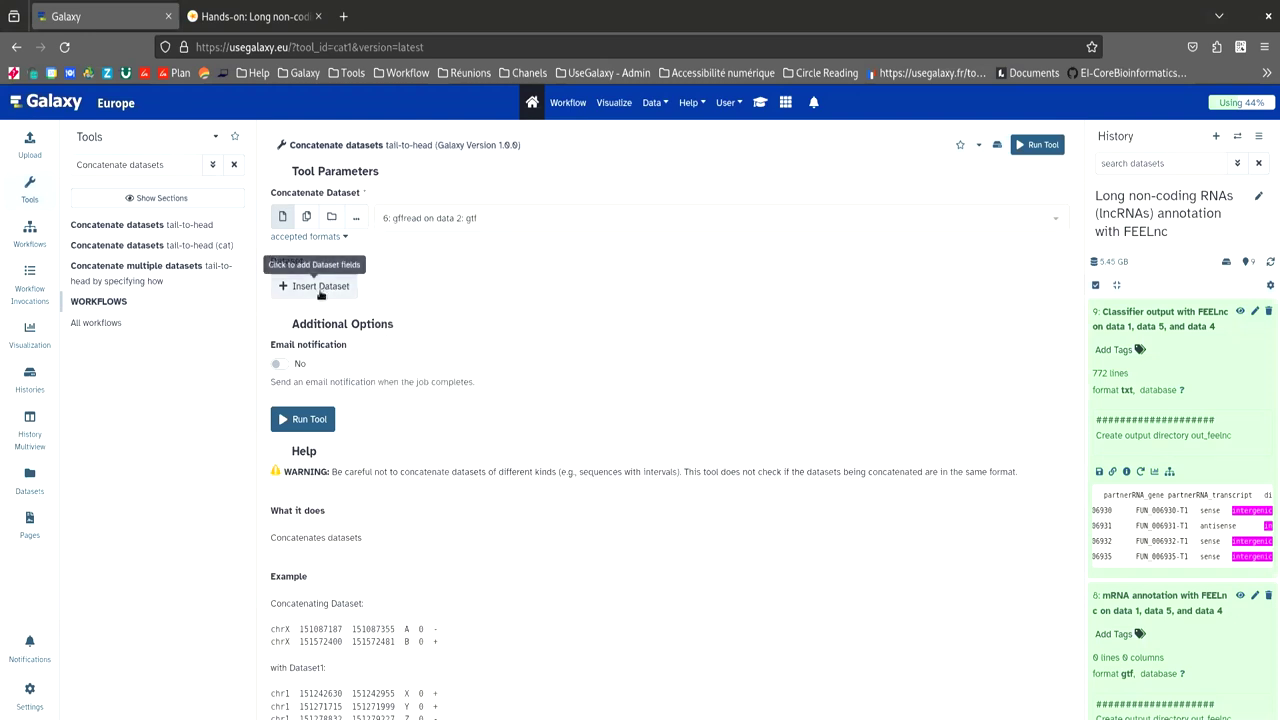
pyautogui.click(321, 288)
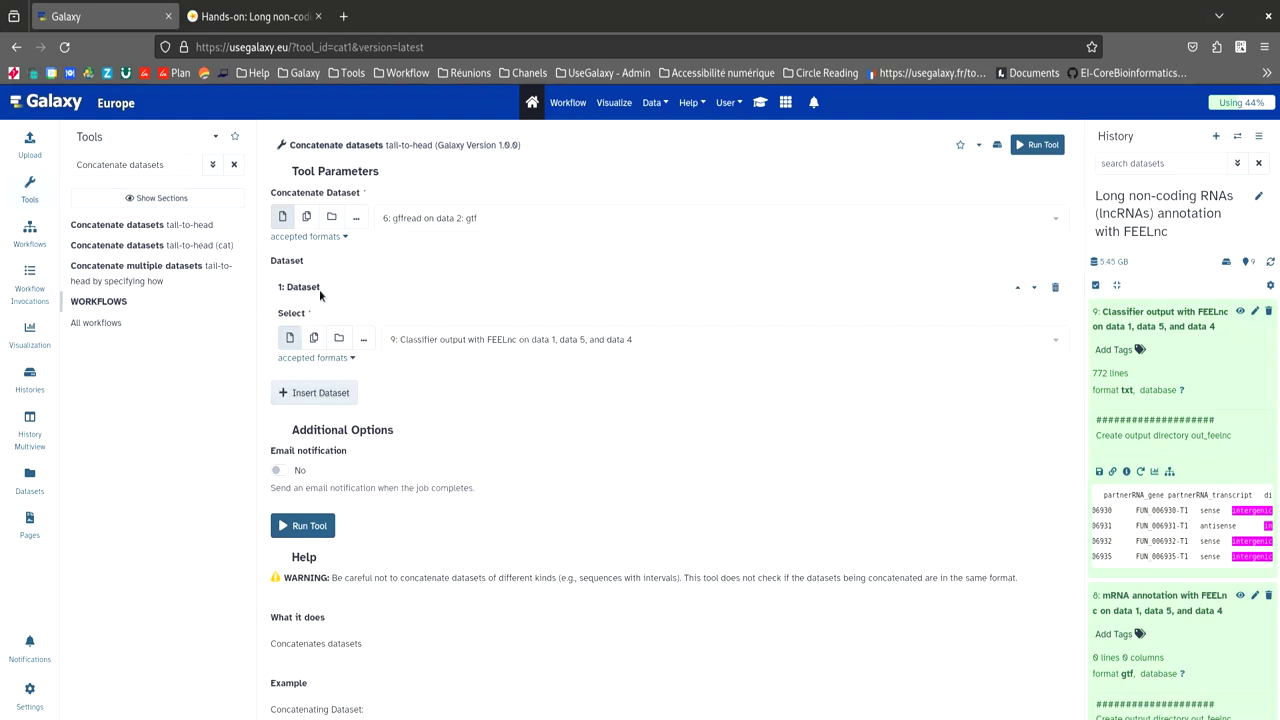
pyautogui.click(472, 339)
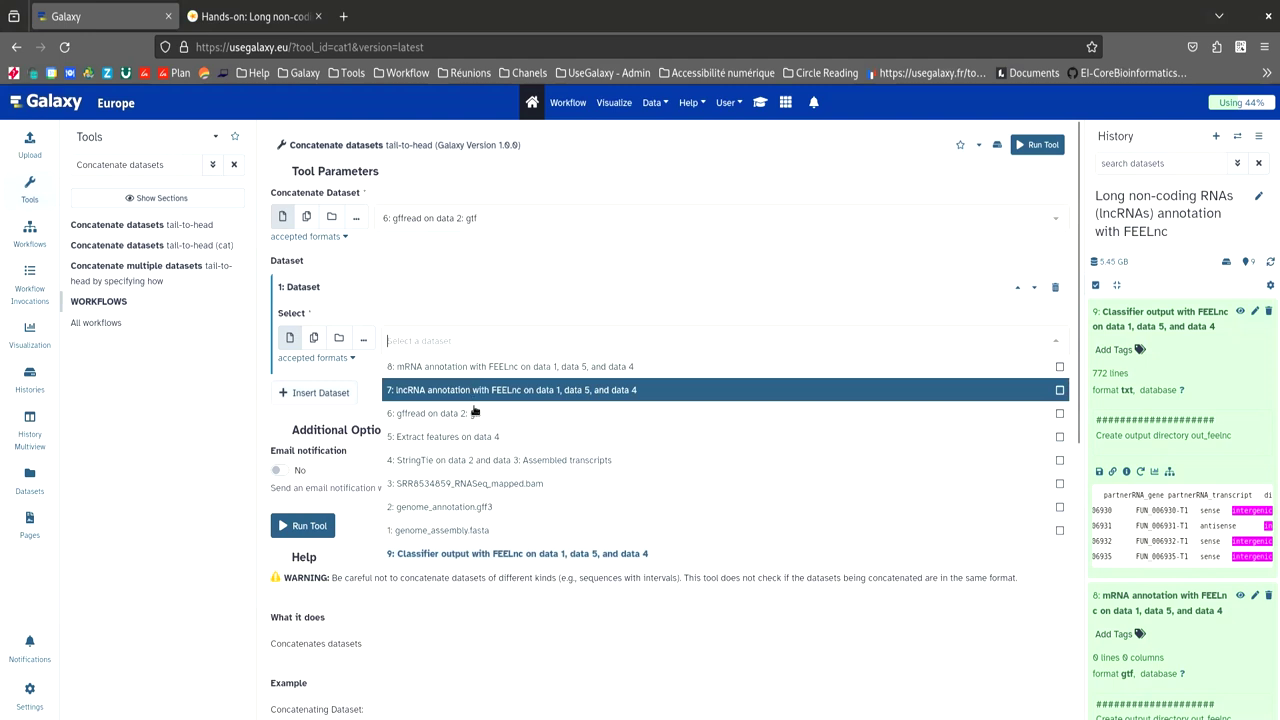
pyautogui.click(502, 392)
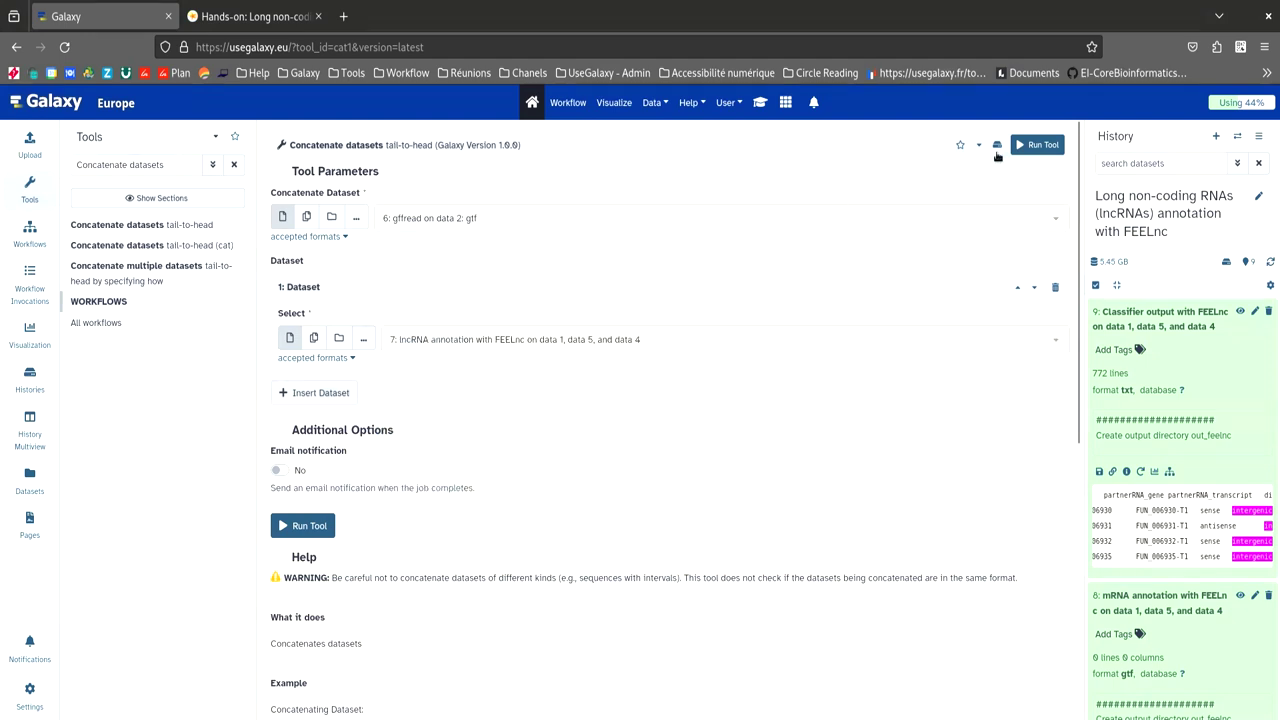
pyautogui.click(1036, 145)
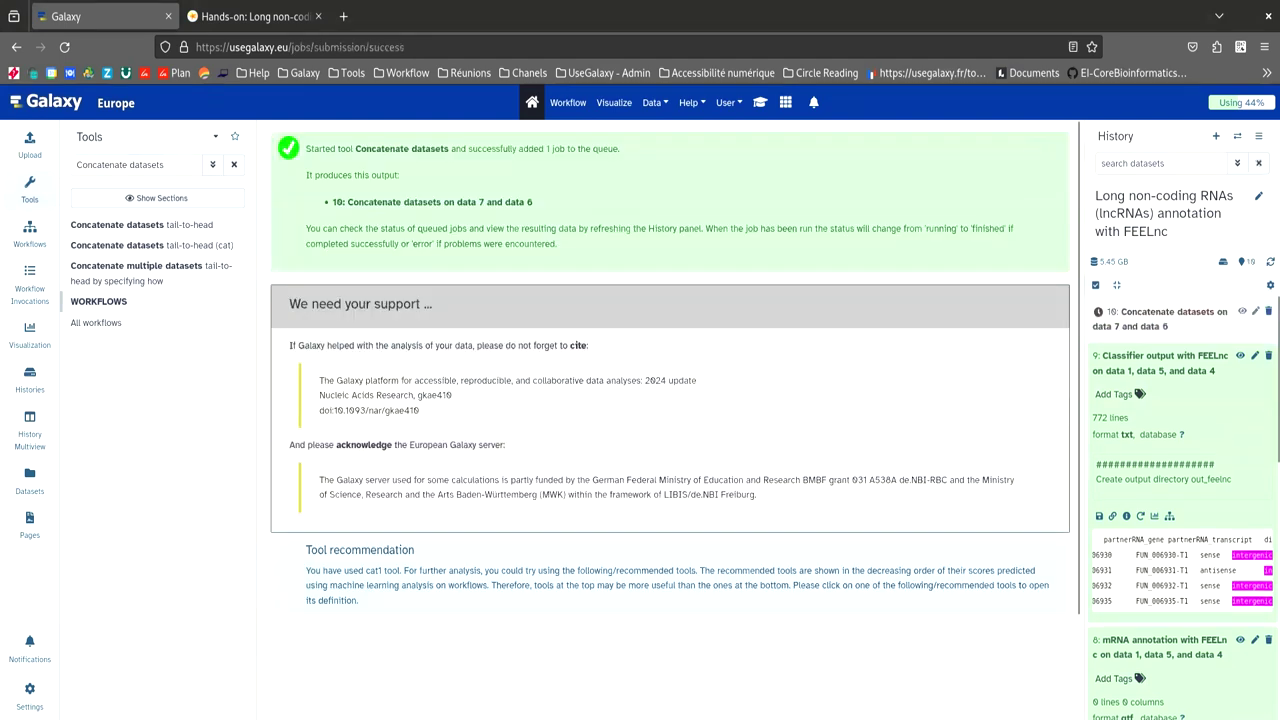